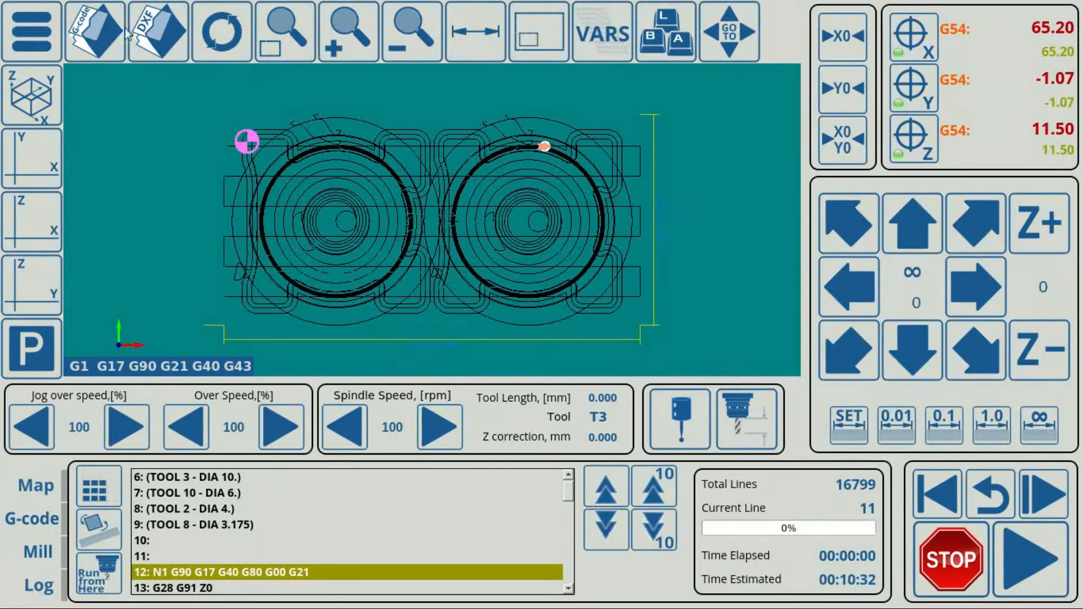
Show the toolpath in isometric view and set the on-start toolpath approach to Direct Move in the Start/Stop preferences.
{"action": "left_click", "coordinate": [31, 93]}
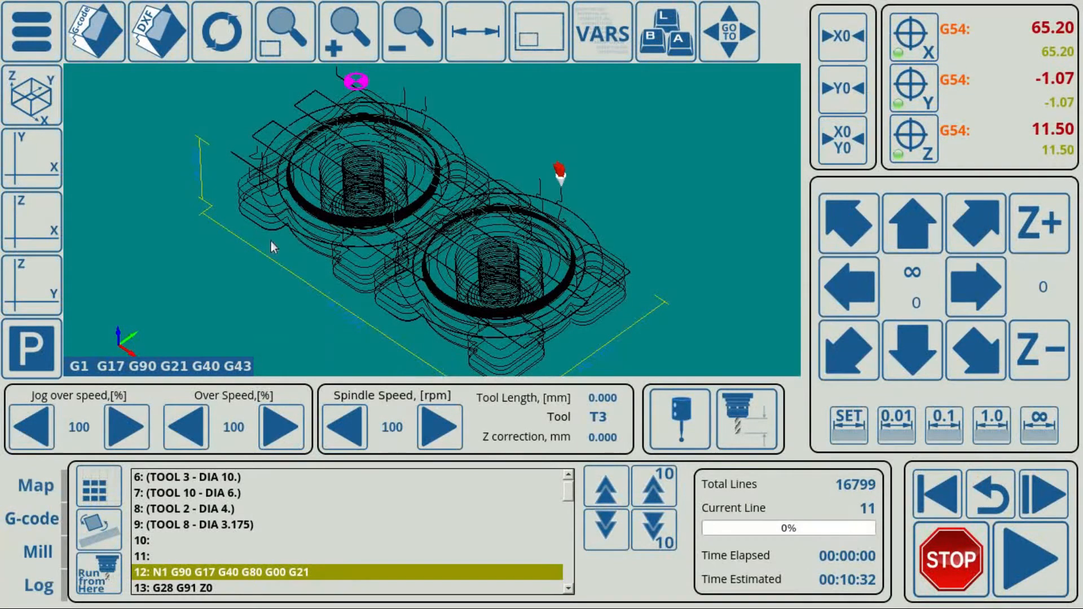
{"action": "left_click", "coordinate": [52, 45]}
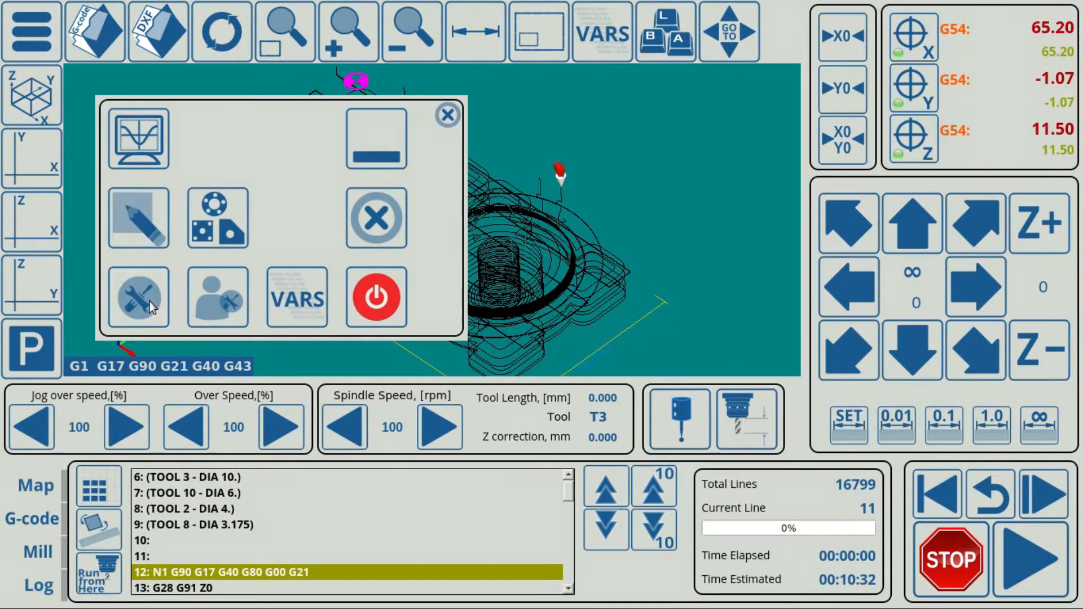
{"action": "left_click", "coordinate": [150, 301]}
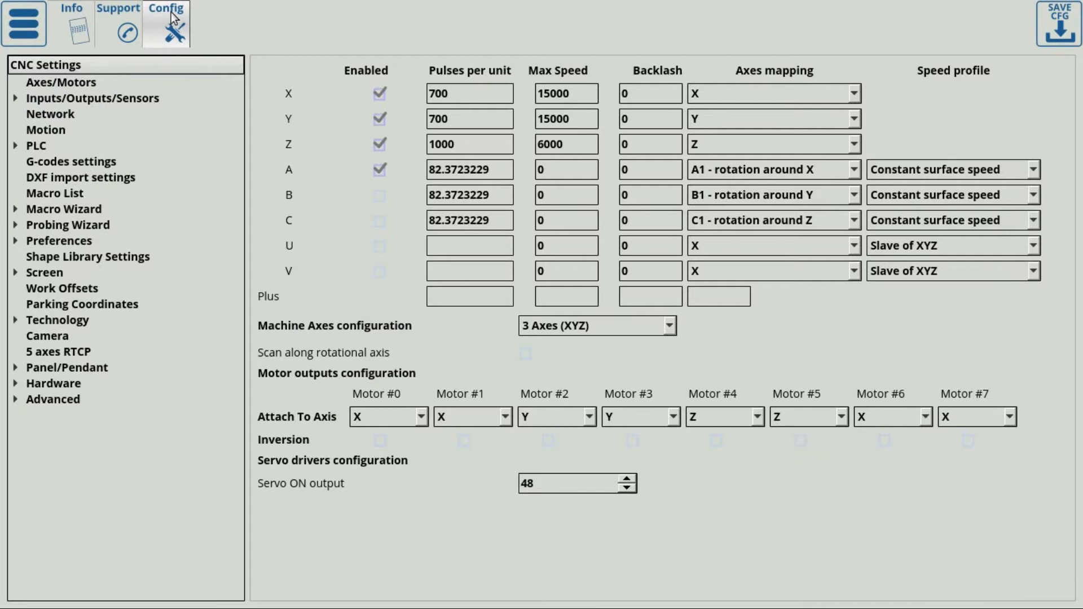
{"action": "left_click", "coordinate": [70, 241]}
{"action": "left_click", "coordinate": [73, 272]}
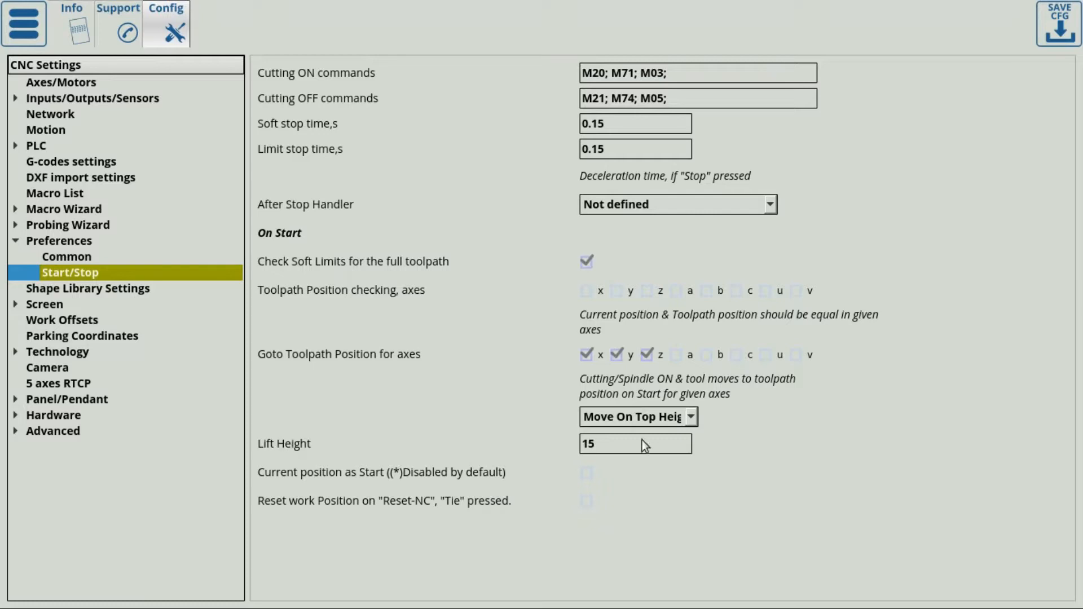
{"action": "left_click", "coordinate": [598, 415]}
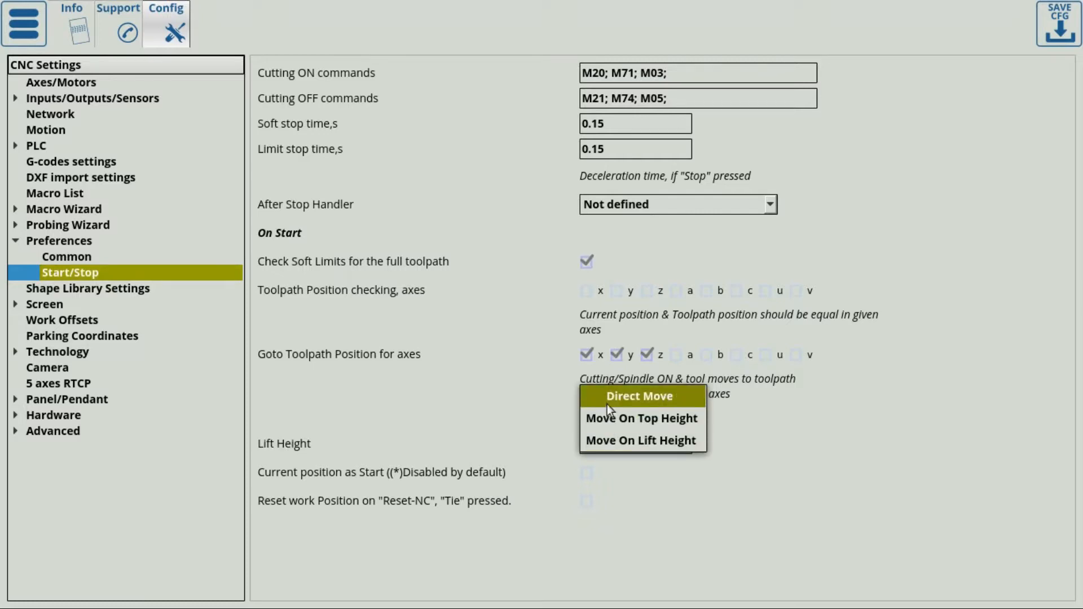
{"action": "left_click", "coordinate": [618, 404]}
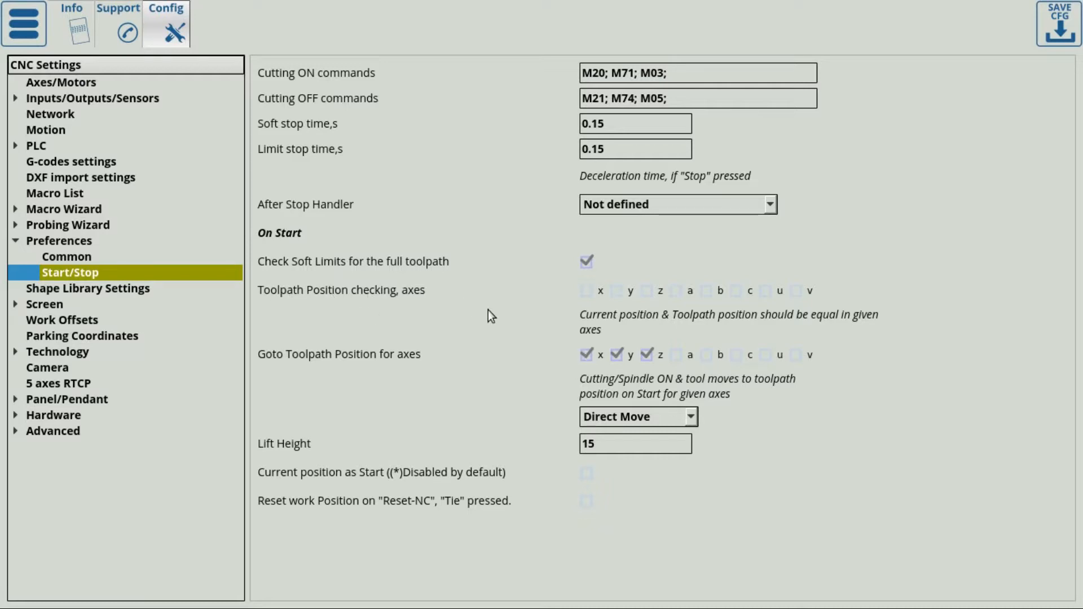
Disable Goto Toolpath Position for the x, y and z axes and return to the main screen.
{"action": "left_click", "coordinate": [586, 355]}
{"action": "left_click", "coordinate": [617, 355]}
{"action": "left_click", "coordinate": [647, 354]}
{"action": "left_click", "coordinate": [33, 34]}
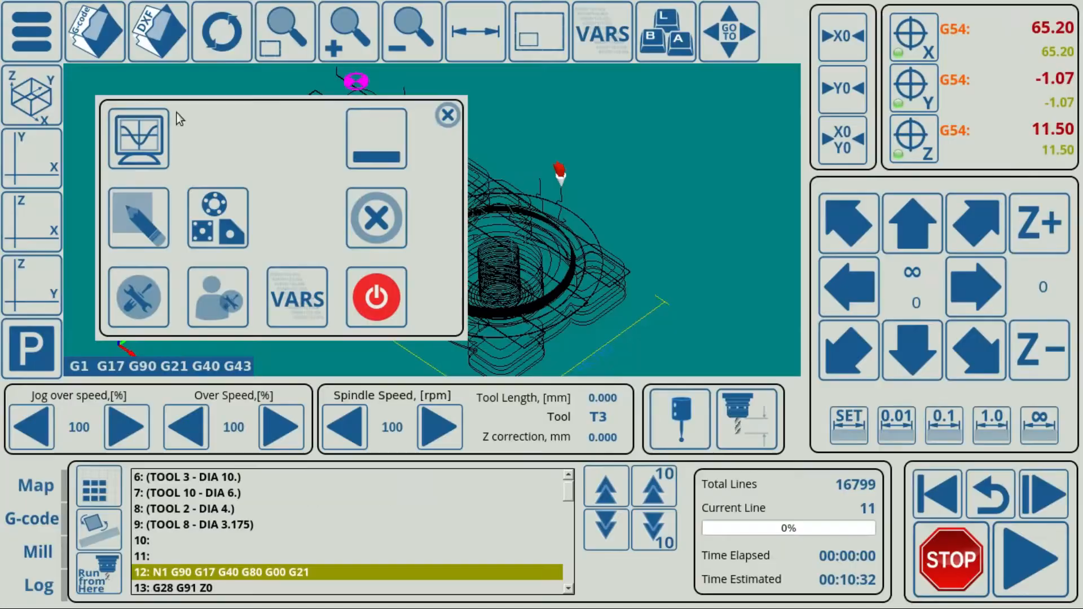
Run the NC program from its first line and stop it during the first facing cut.
{"action": "left_click", "coordinate": [921, 484]}
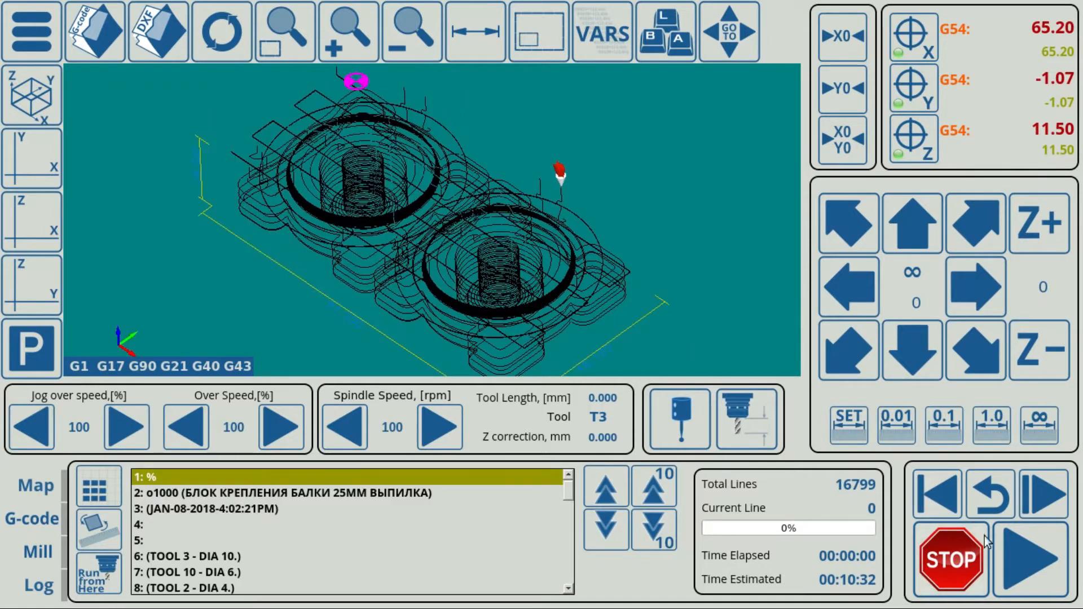
{"action": "left_click", "coordinate": [1013, 549]}
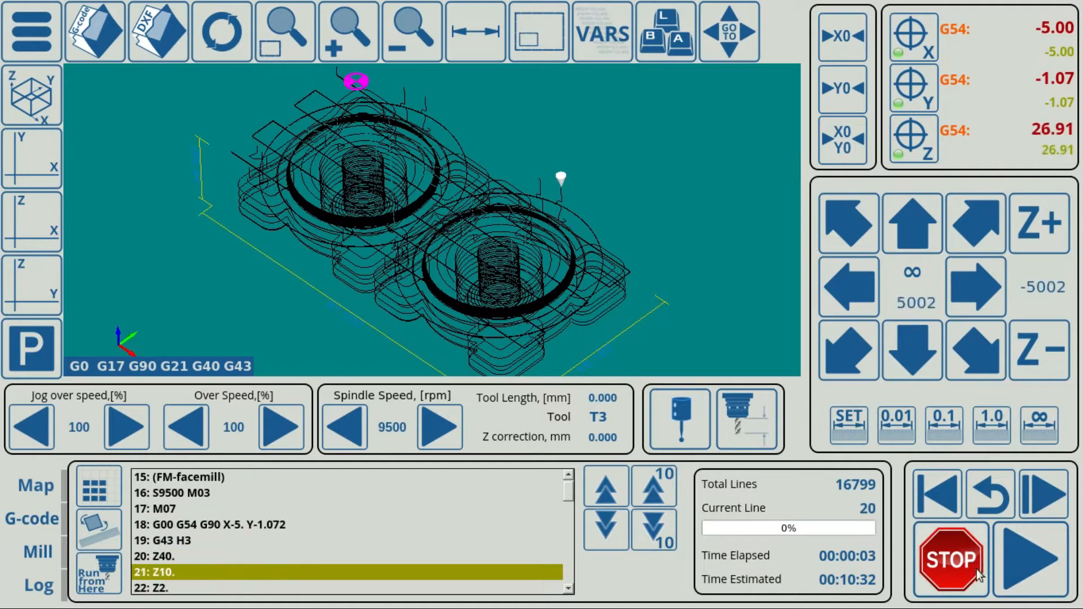
{"action": "left_click", "coordinate": [954, 561]}
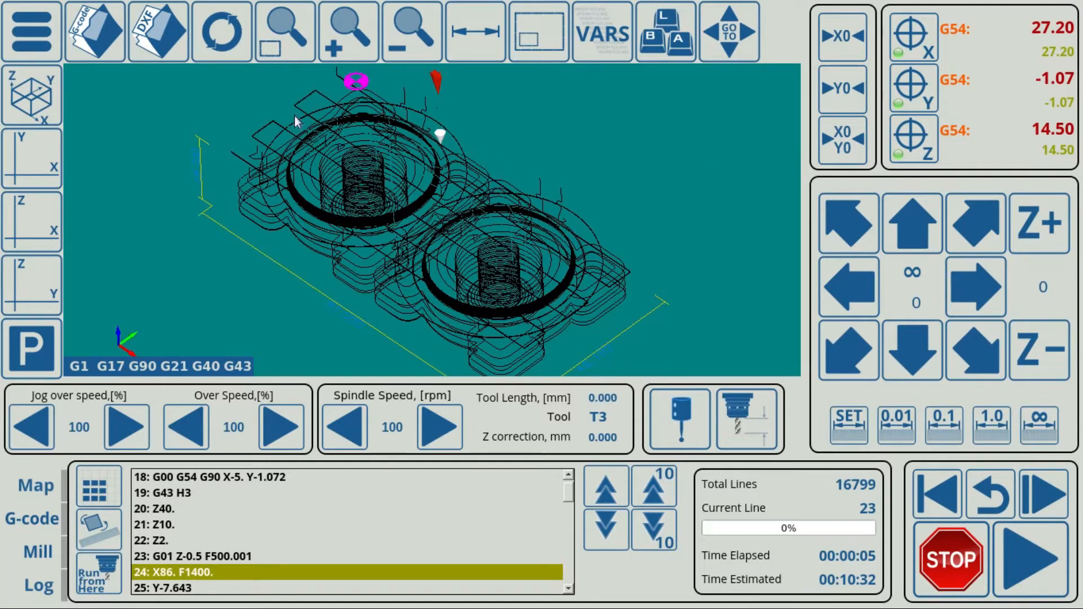
Set the spindle Lift Height to 0 mm in the user settings and return to the main screen.
{"action": "left_click", "coordinate": [45, 34]}
{"action": "left_click", "coordinate": [201, 286]}
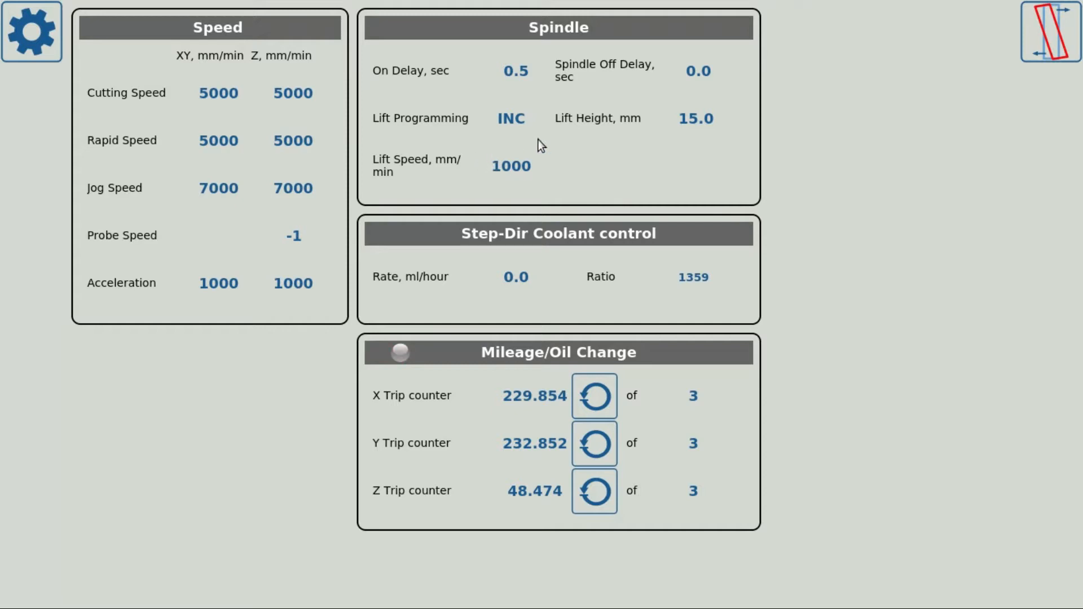
{"action": "left_click", "coordinate": [696, 116]}
{"action": "left_click", "coordinate": [509, 418]}
{"action": "left_click", "coordinate": [641, 419]}
{"action": "left_click", "coordinate": [34, 26]}
{"action": "left_click", "coordinate": [447, 113]}
Rerun the program from the start with no spindle lift and stop it mid-cut.
{"action": "left_click", "coordinate": [946, 489]}
{"action": "left_click", "coordinate": [1020, 555]}
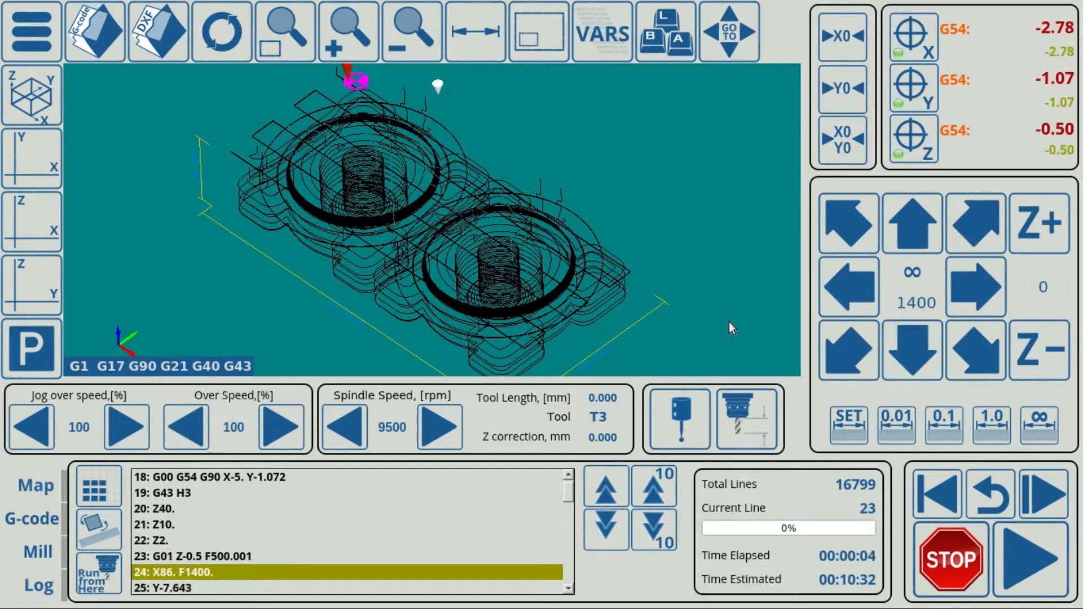
{"action": "left_click", "coordinate": [978, 592]}
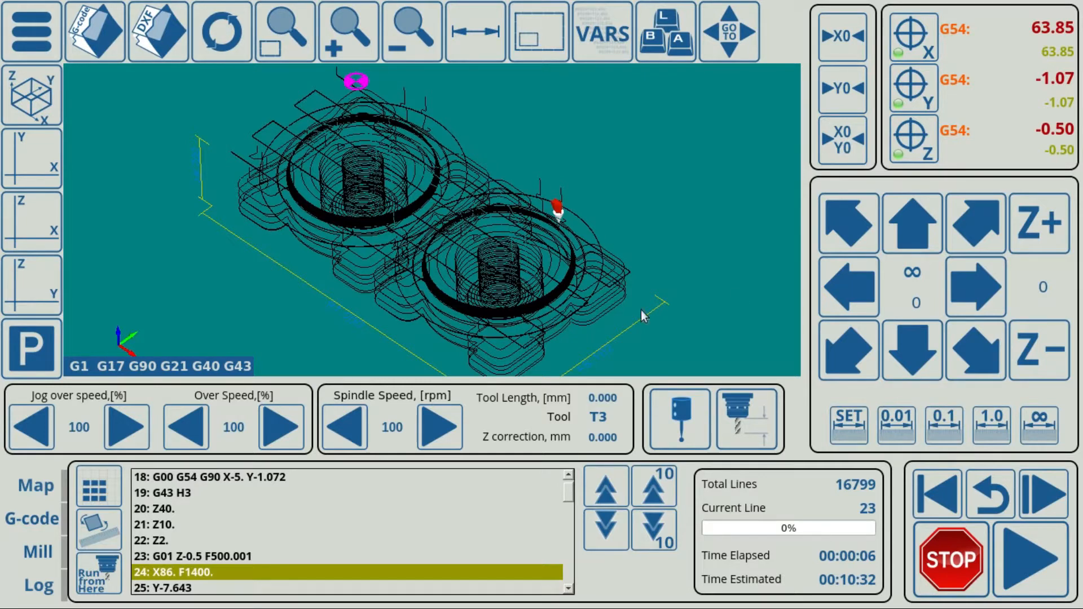
Enable Toolpath Position checking for the x, y and z axes in the Start/Stop preferences.
{"action": "left_click", "coordinate": [10, 24]}
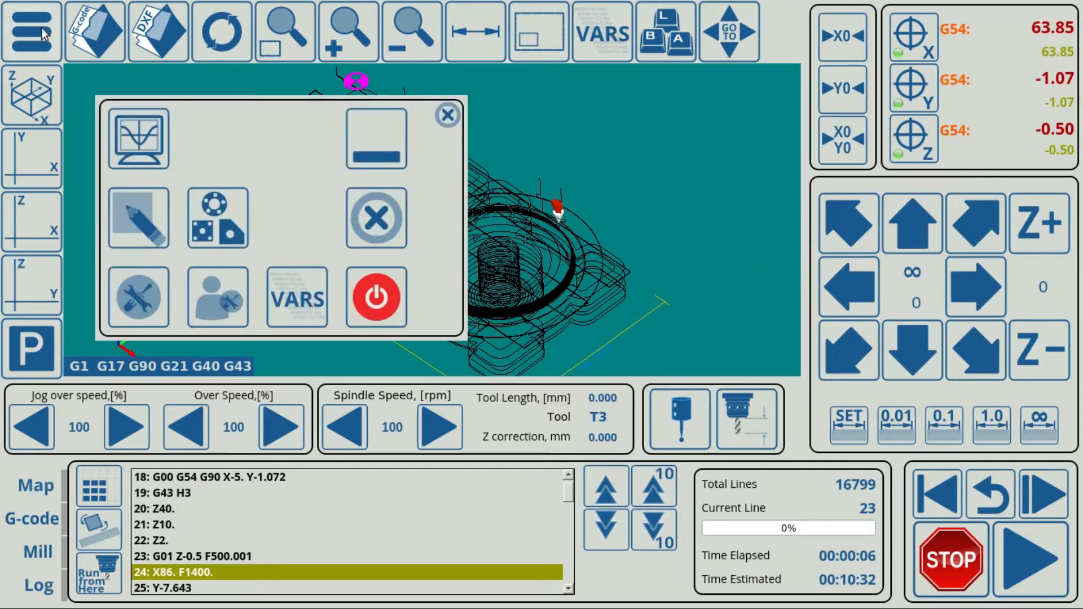
{"action": "left_click", "coordinate": [116, 288]}
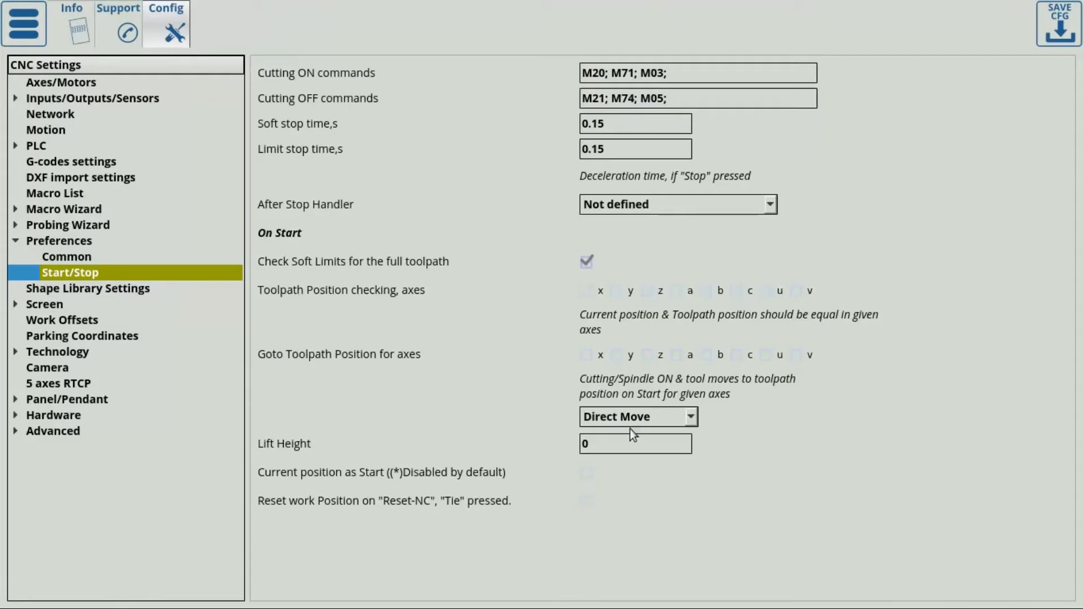
{"action": "left_click", "coordinate": [587, 290]}
{"action": "left_click", "coordinate": [616, 291]}
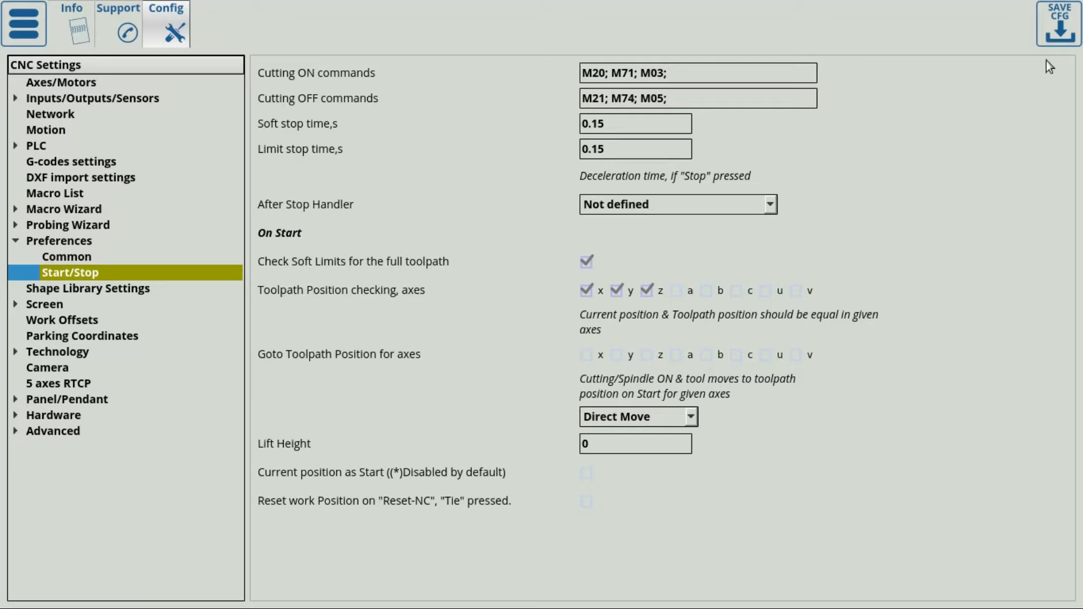
{"action": "left_click", "coordinate": [33, 26]}
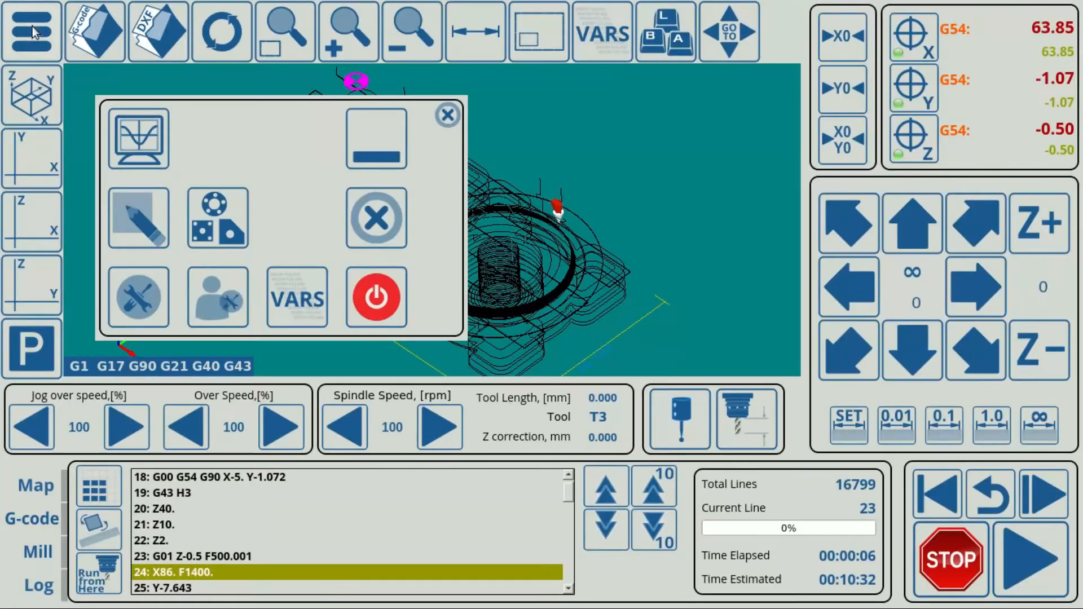
{"action": "left_click", "coordinate": [449, 115]}
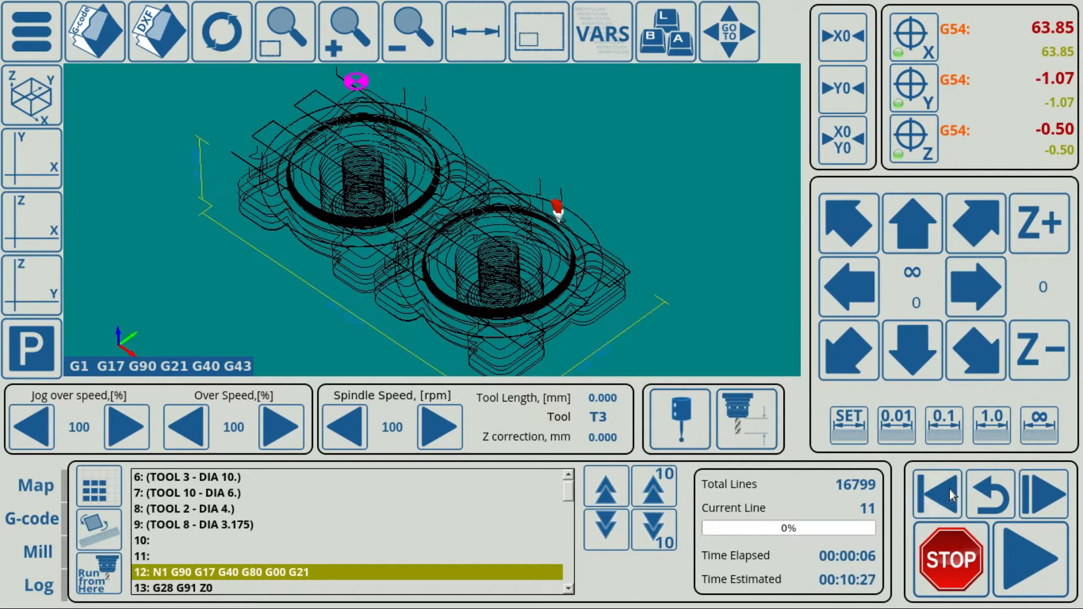
Run the program from its beginning with toolpath position checking enabled, and stop it on the facing pass.
{"action": "left_click", "coordinate": [937, 489]}
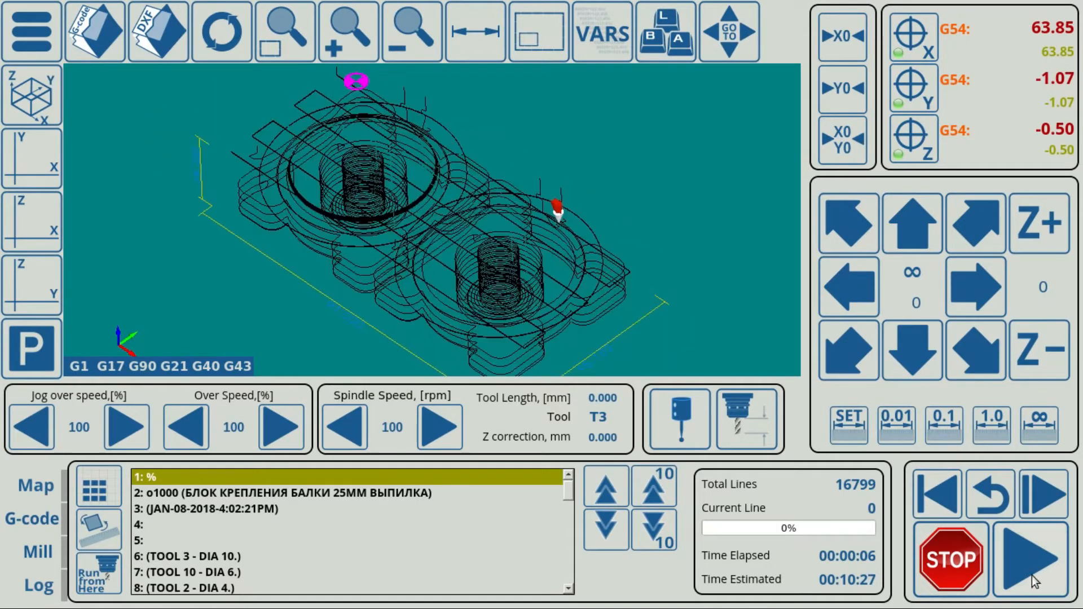
{"action": "left_click", "coordinate": [1023, 557]}
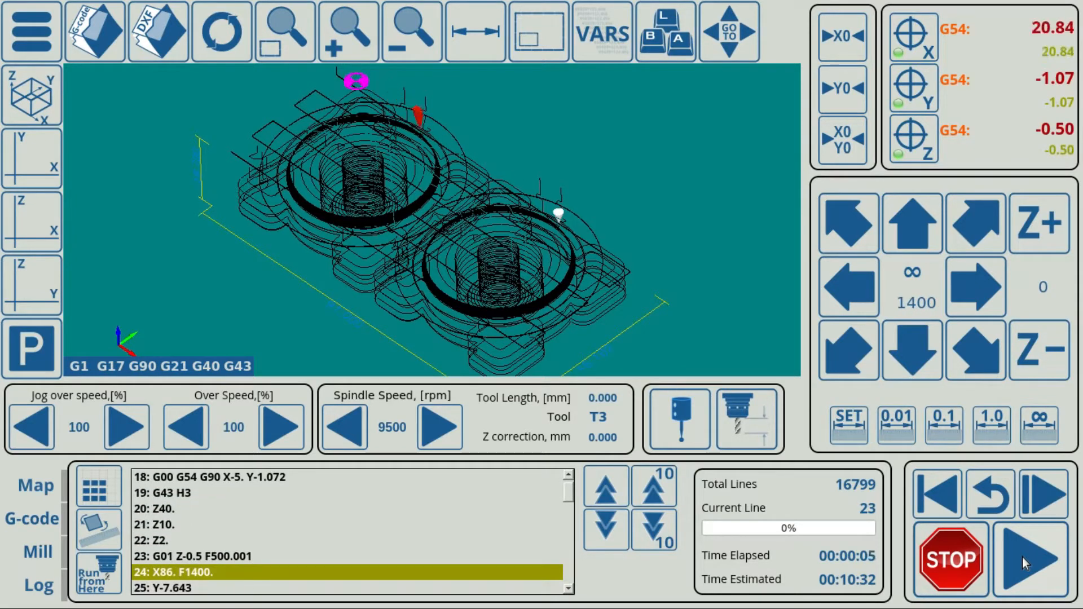
{"action": "left_click", "coordinate": [950, 556]}
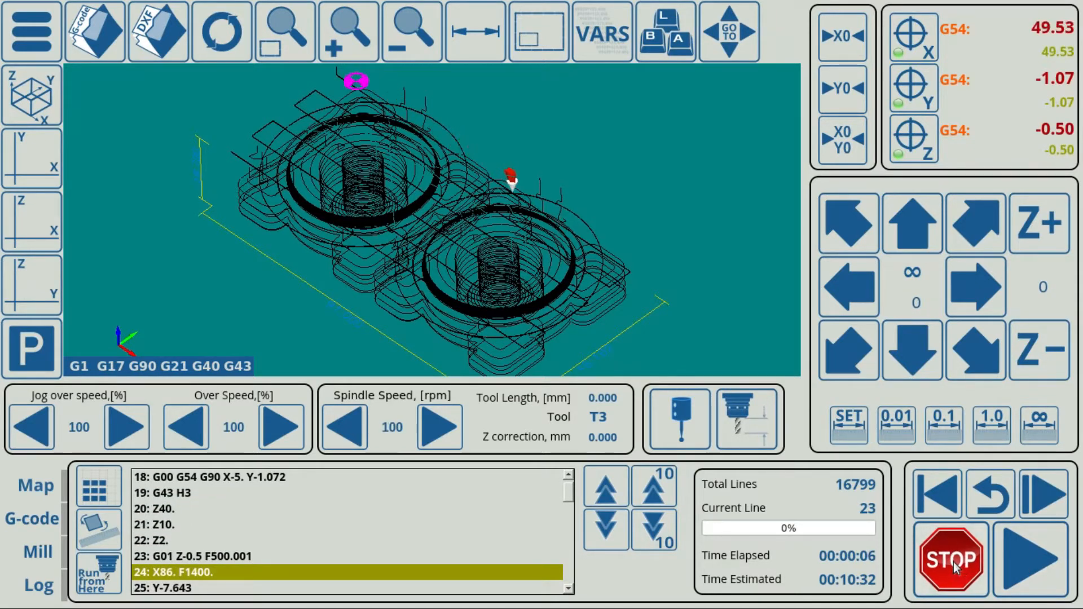
Jog the tool off the toolpath in X+ and Y+, try to resume the program, and check the log.
{"action": "left_click", "coordinate": [971, 280]}
{"action": "left_click", "coordinate": [920, 235]}
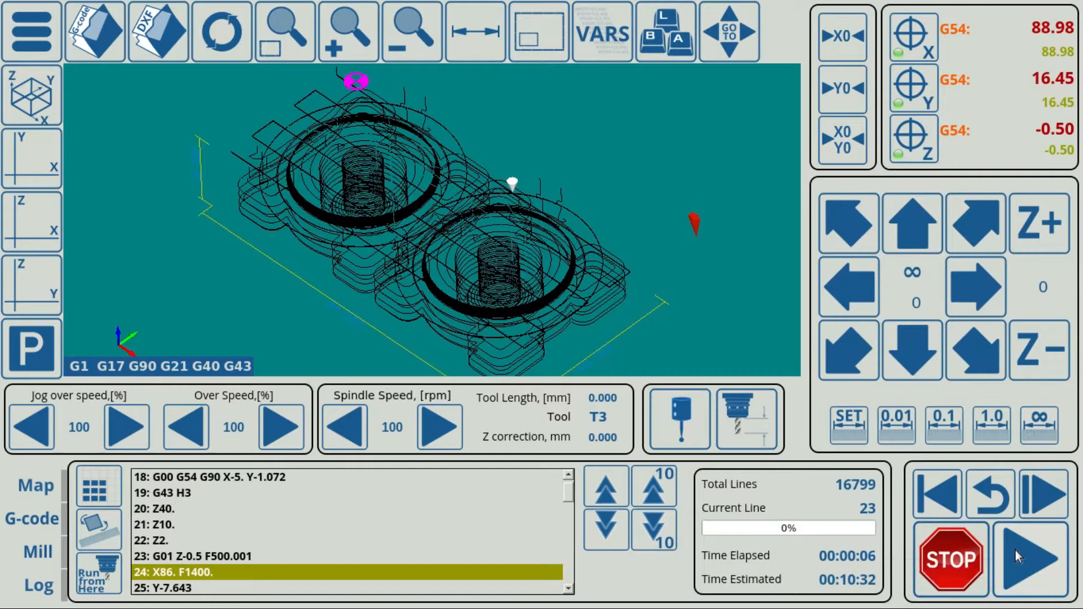
{"action": "left_click", "coordinate": [34, 587]}
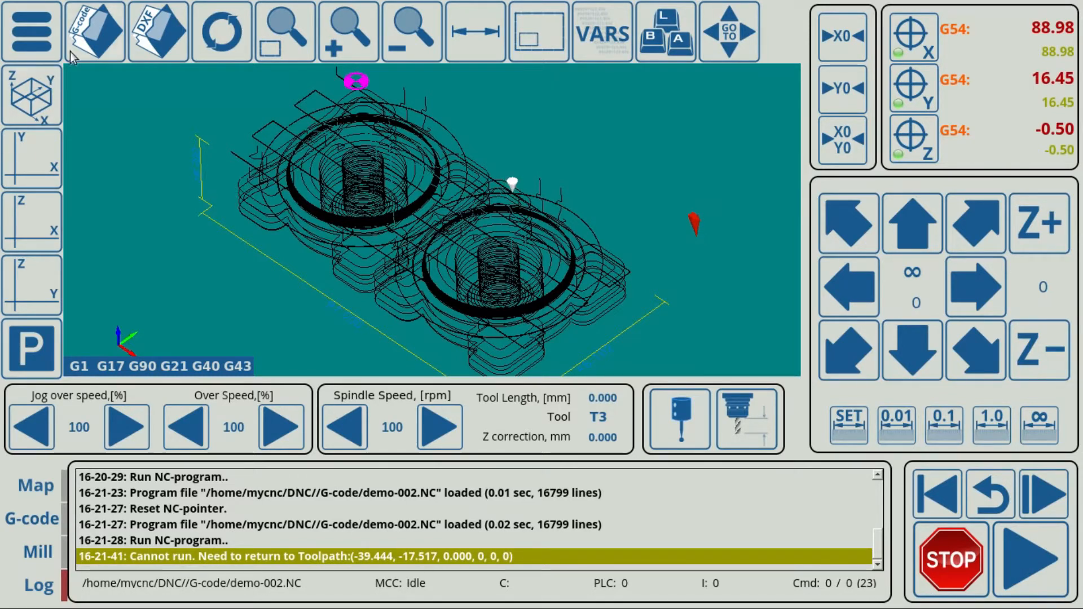
Disable Toolpath Position checking for the x, y and z axes in the Start/Stop preferences.
{"action": "left_click", "coordinate": [30, 38]}
{"action": "left_click", "coordinate": [138, 295]}
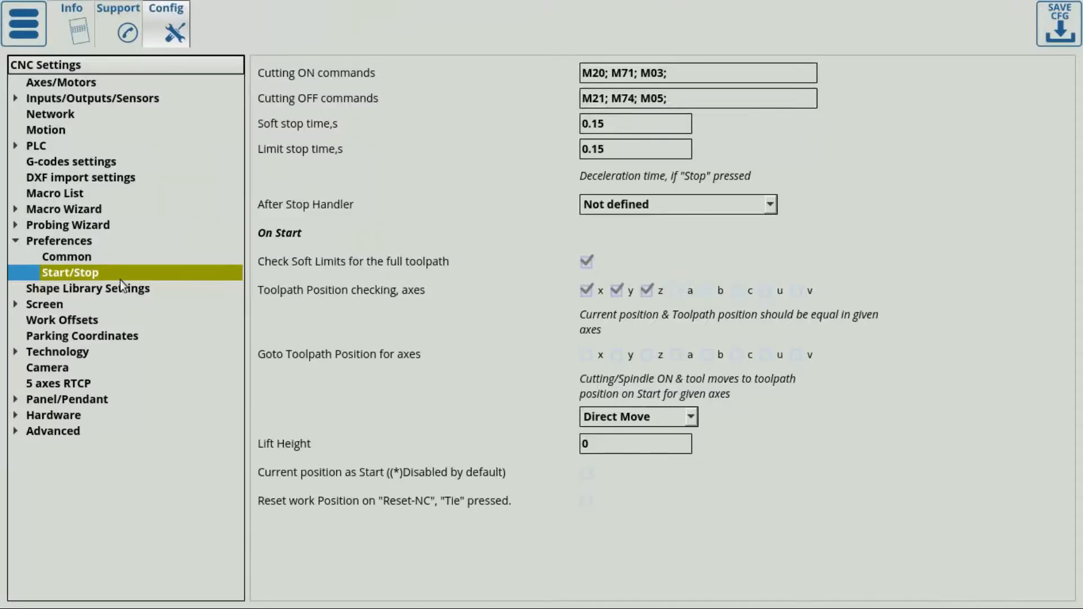
{"action": "left_click", "coordinate": [617, 290]}
{"action": "left_click", "coordinate": [647, 291]}
{"action": "left_click", "coordinate": [28, 35]}
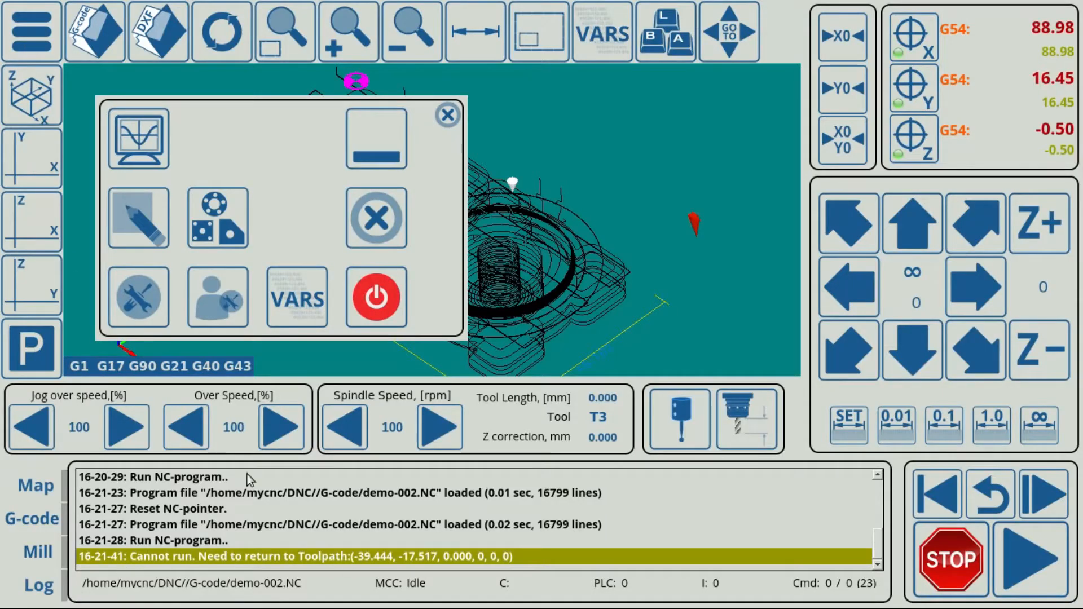
Enable Goto Toolpath Position for the x, y and z axes and save the configuration.
{"action": "left_click", "coordinate": [136, 291]}
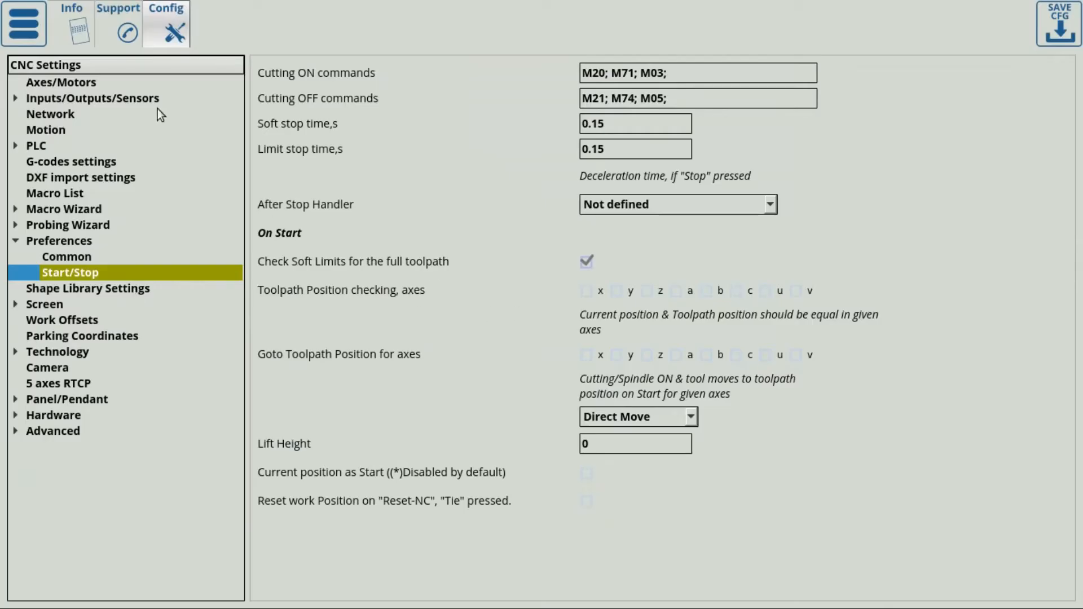
{"action": "left_click", "coordinate": [34, 16]}
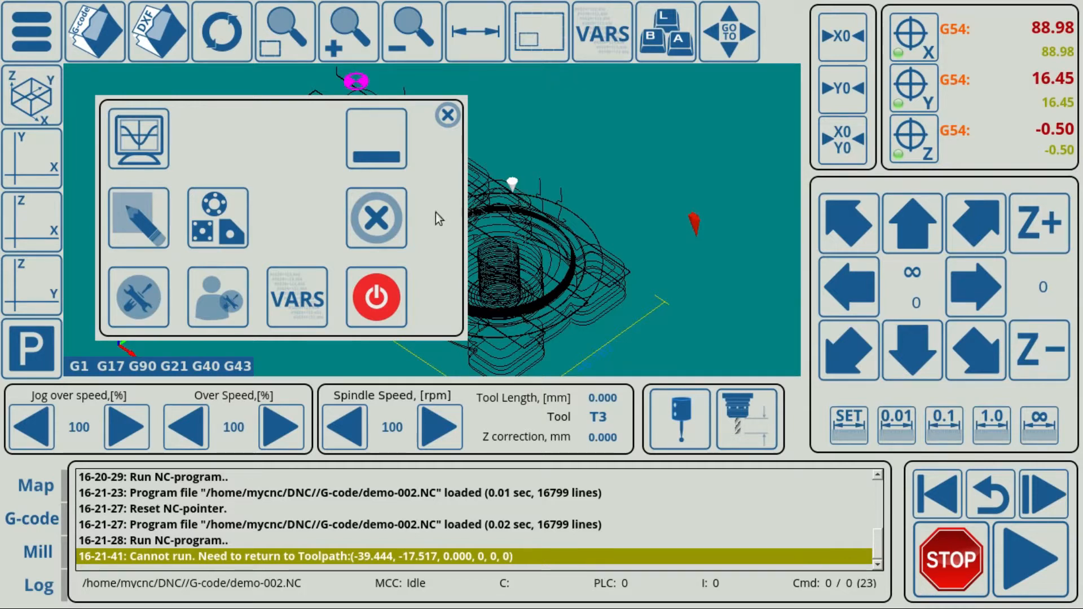
{"action": "left_click", "coordinate": [148, 291]}
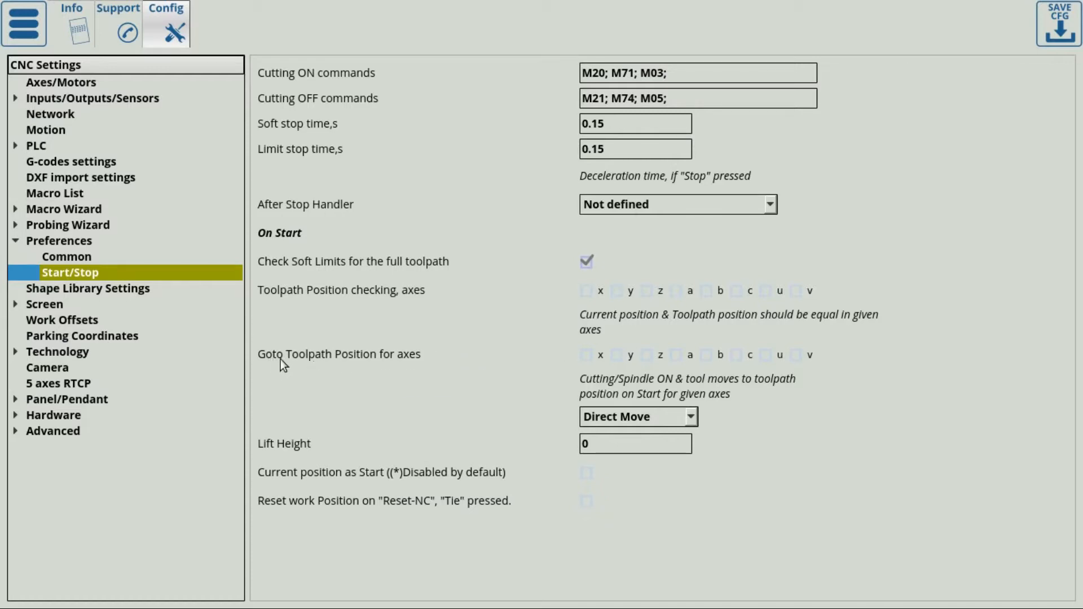
{"action": "left_click", "coordinate": [587, 354]}
{"action": "left_click", "coordinate": [1067, 21]}
{"action": "left_click", "coordinate": [29, 27]}
{"action": "left_click", "coordinate": [448, 116]}
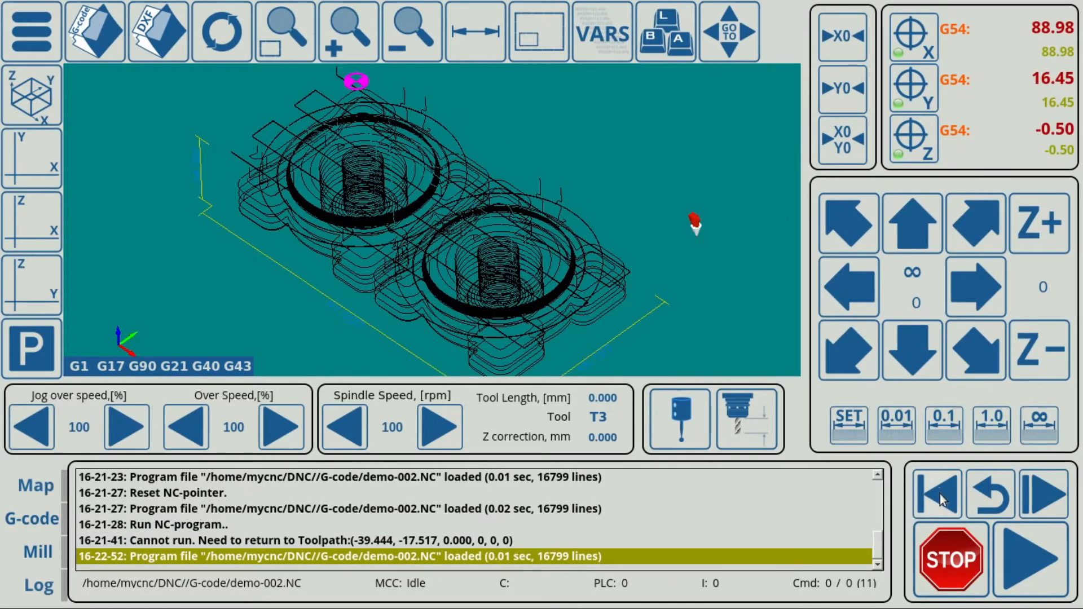
Reset the NC pointer, run the program with Goto Toolpath Position enabled, and stop it mid-cut.
{"action": "left_click", "coordinate": [938, 493]}
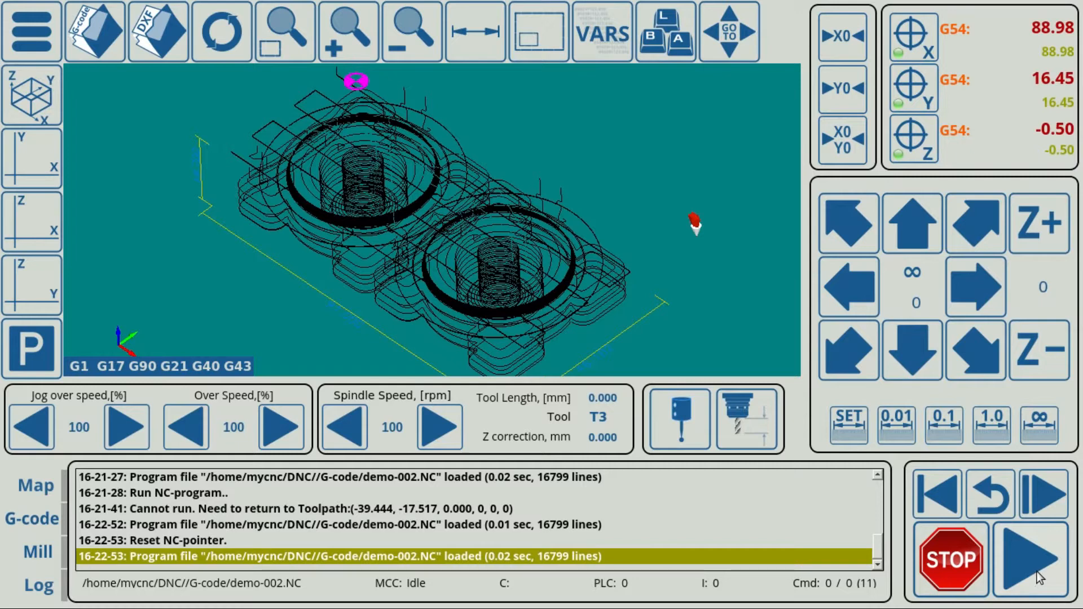
{"action": "left_click", "coordinate": [1028, 553]}
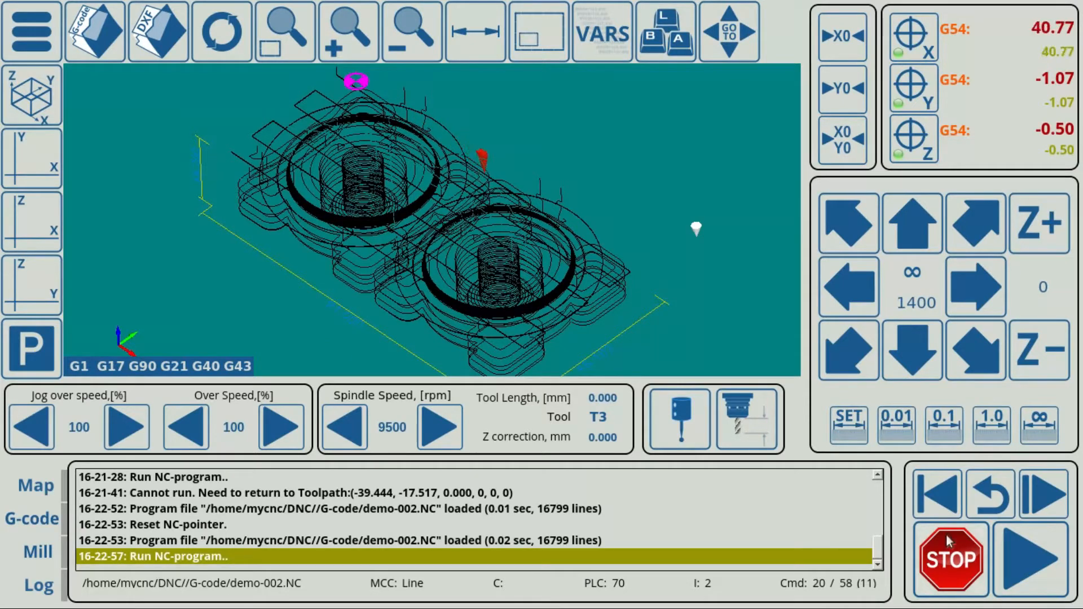
{"action": "left_click", "coordinate": [965, 577]}
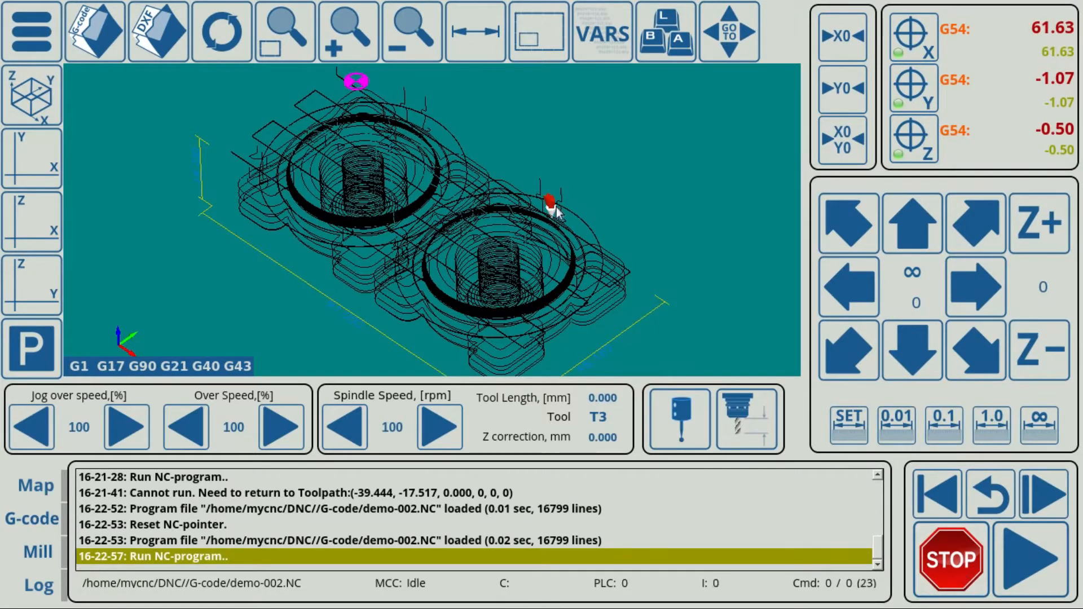
Jog the tool away from the toolpath in X+, Y+ and Z+, then resume the program and stop it again.
{"action": "left_click", "coordinate": [960, 296]}
{"action": "left_click", "coordinate": [911, 249]}
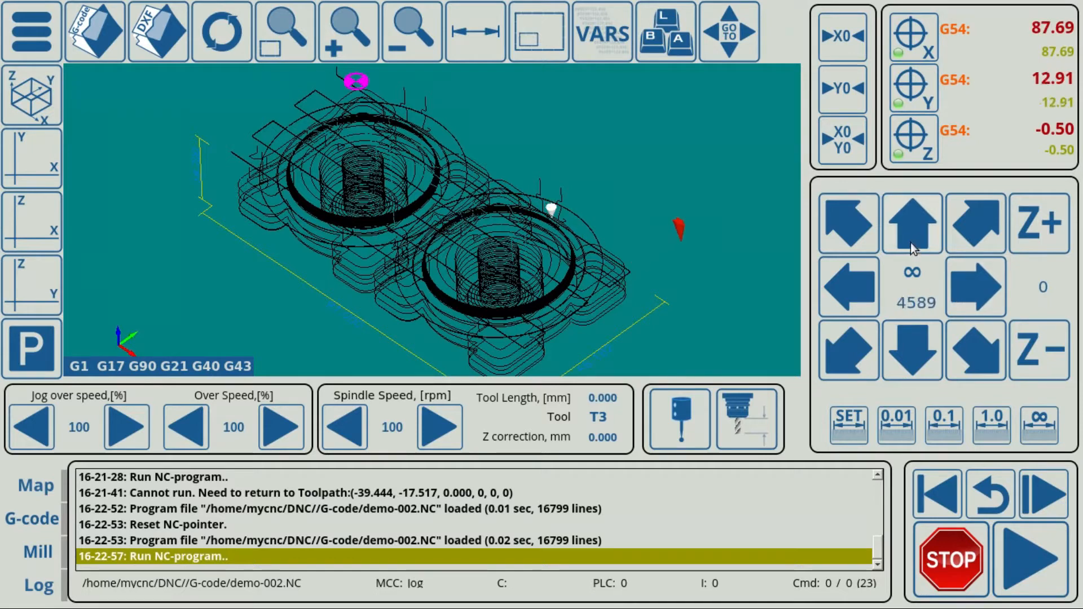
{"action": "left_click", "coordinate": [1057, 238]}
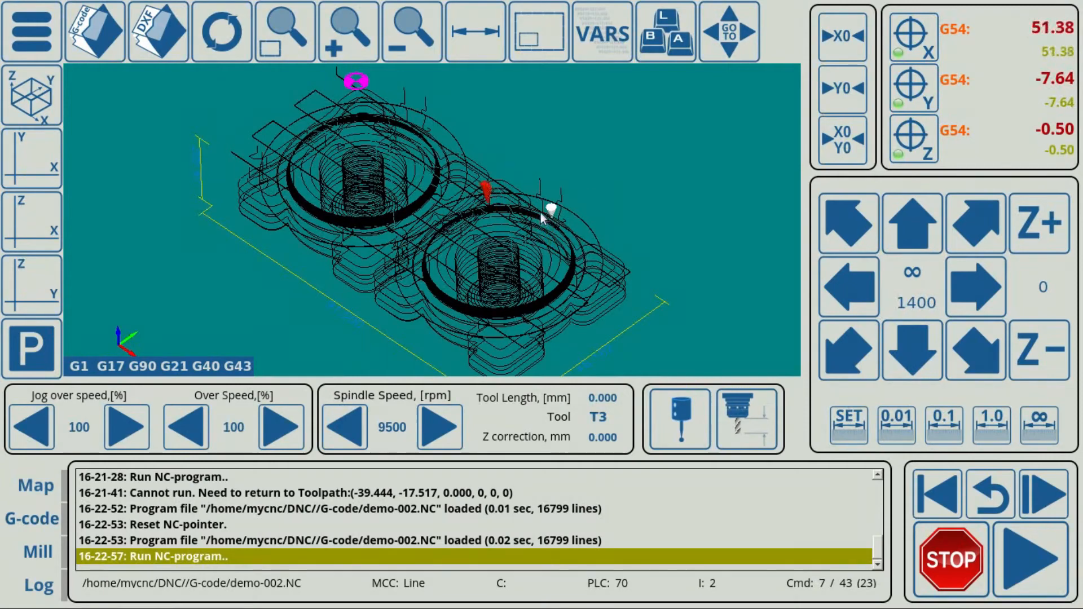
{"action": "left_click", "coordinate": [953, 574]}
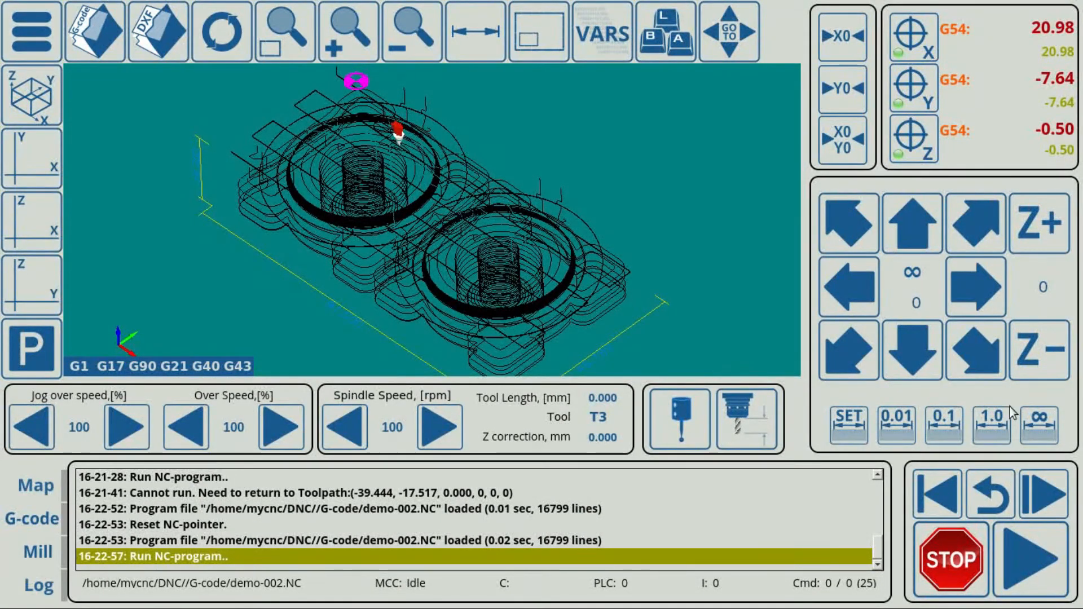
Jog the tool off the toolpath in X+ and Y+, resume the program from there and stop it again mid-cut.
{"action": "left_click", "coordinate": [970, 294]}
{"action": "left_click", "coordinate": [918, 240]}
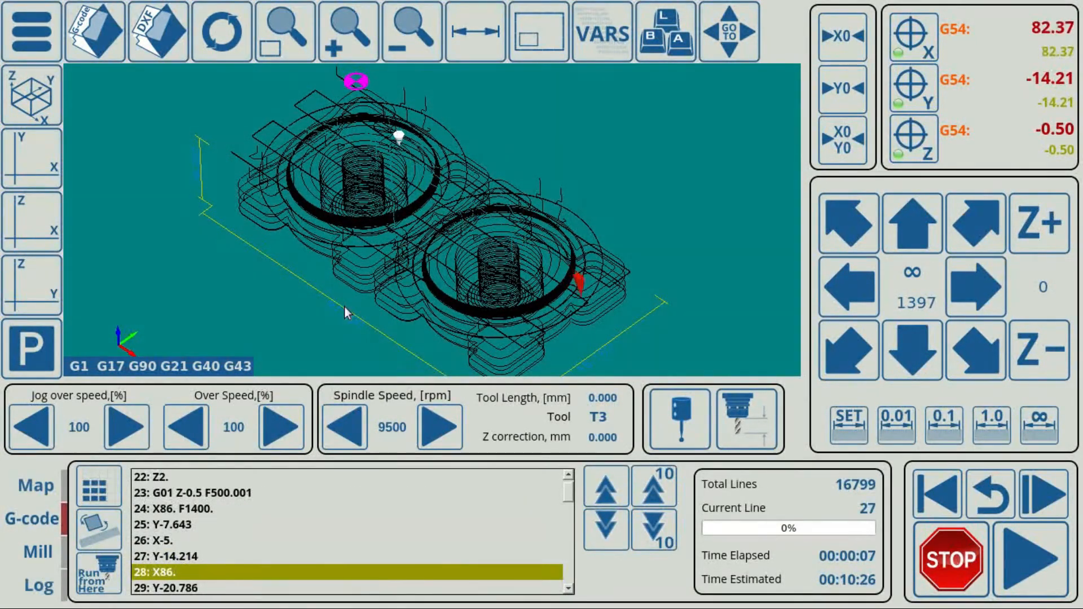
{"action": "left_click", "coordinate": [951, 562]}
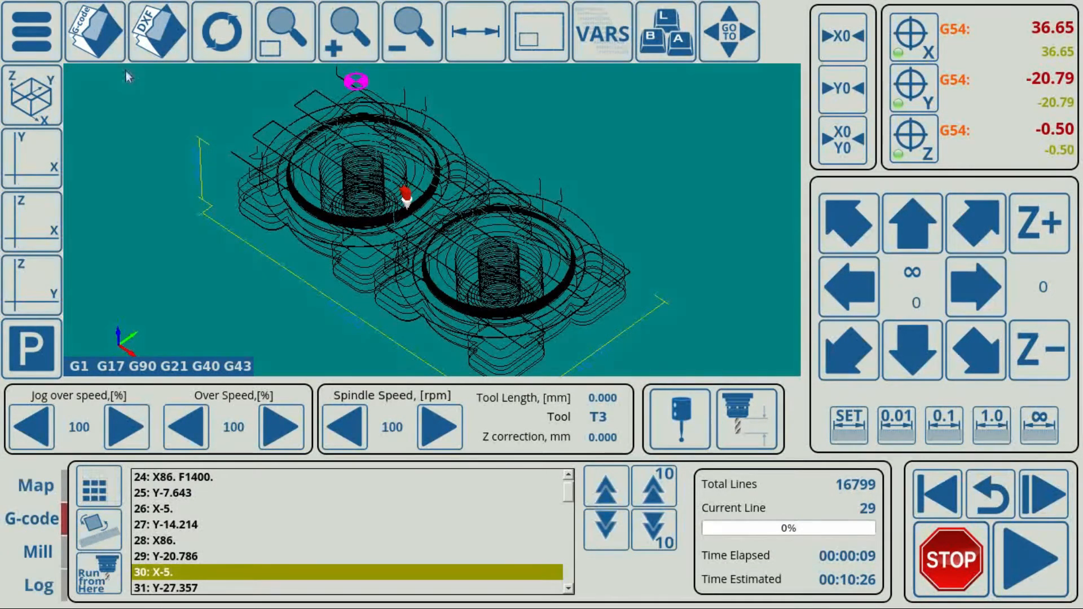
Examine the Goto Toolpath Position settings and their available move types in the Start/Stop preferences.
{"action": "left_click", "coordinate": [38, 33]}
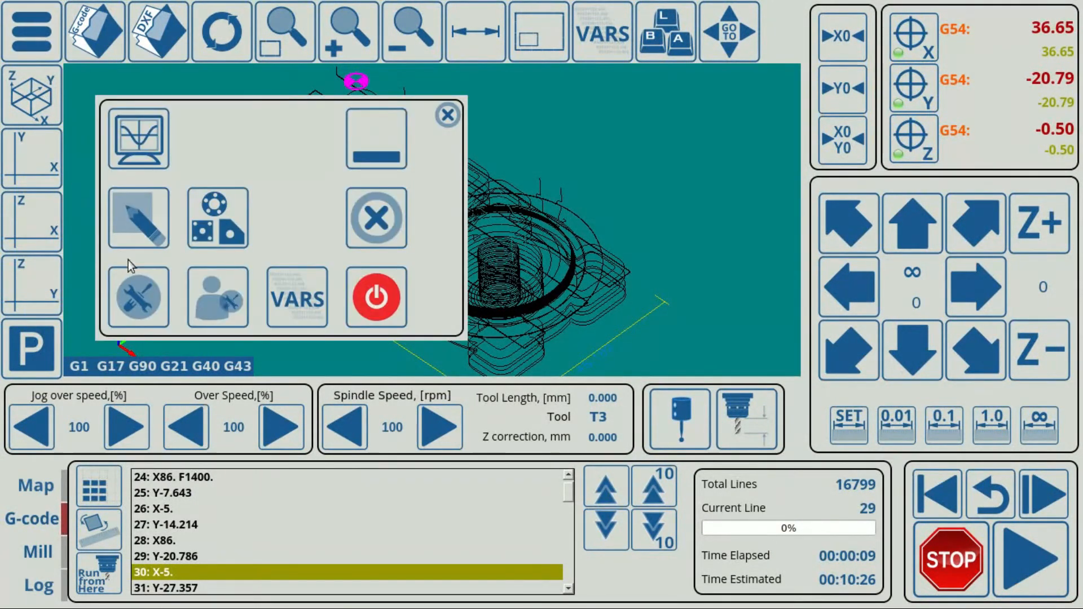
{"action": "left_click", "coordinate": [134, 280]}
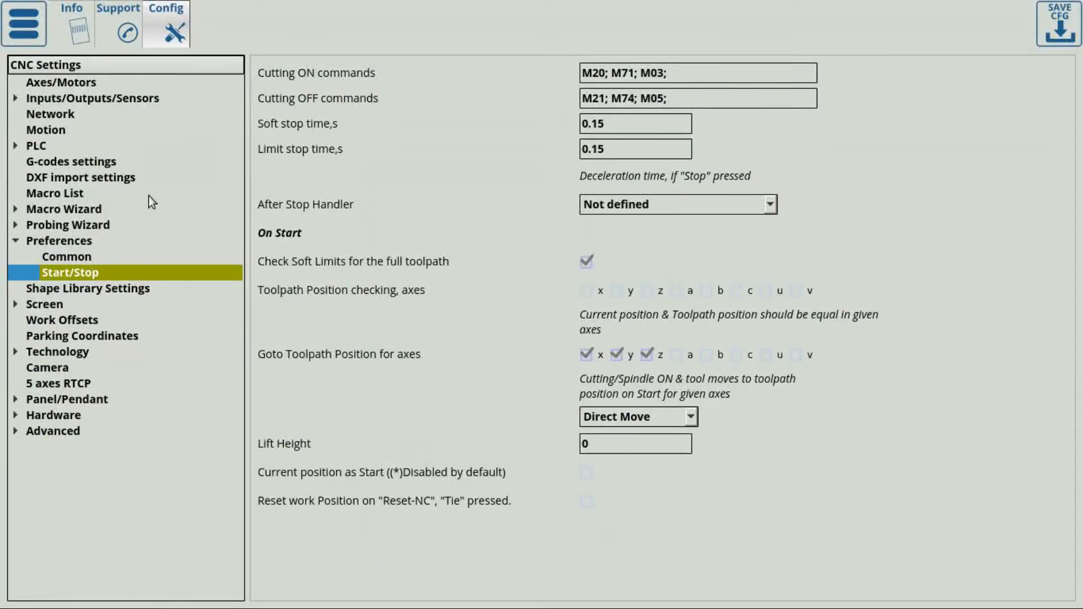
{"action": "left_click", "coordinate": [33, 22]}
{"action": "left_click", "coordinate": [448, 115]}
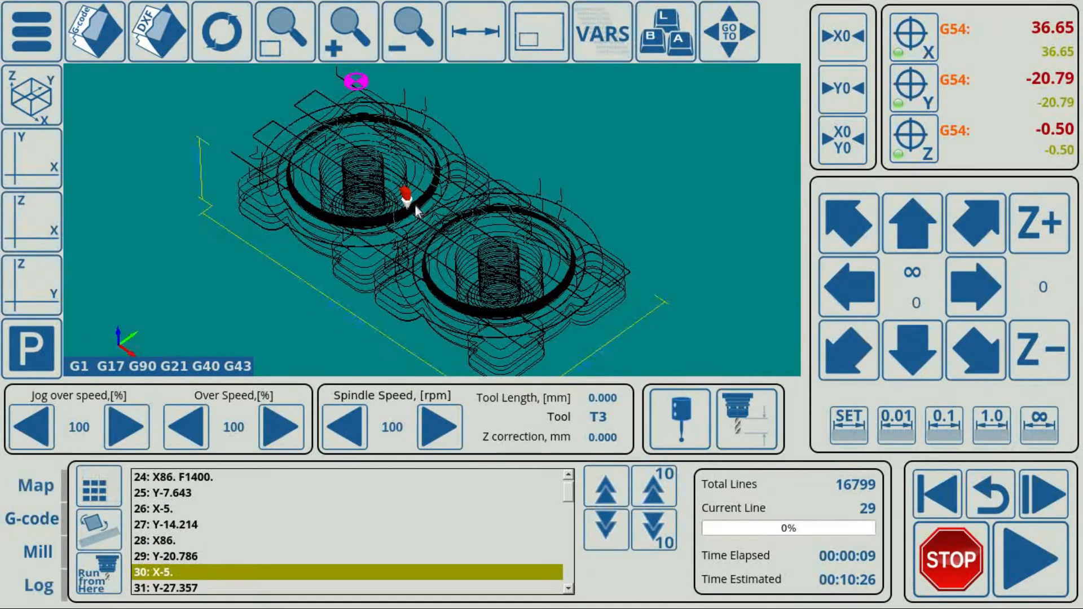
{"action": "left_click", "coordinate": [42, 48]}
{"action": "left_click", "coordinate": [151, 296]}
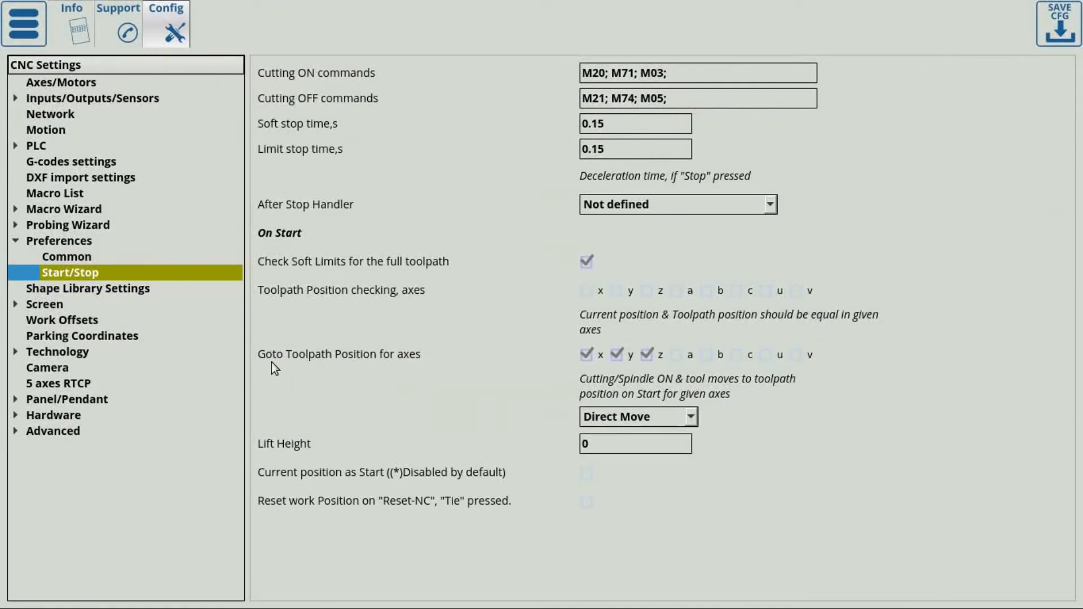
{"action": "left_click", "coordinate": [623, 420]}
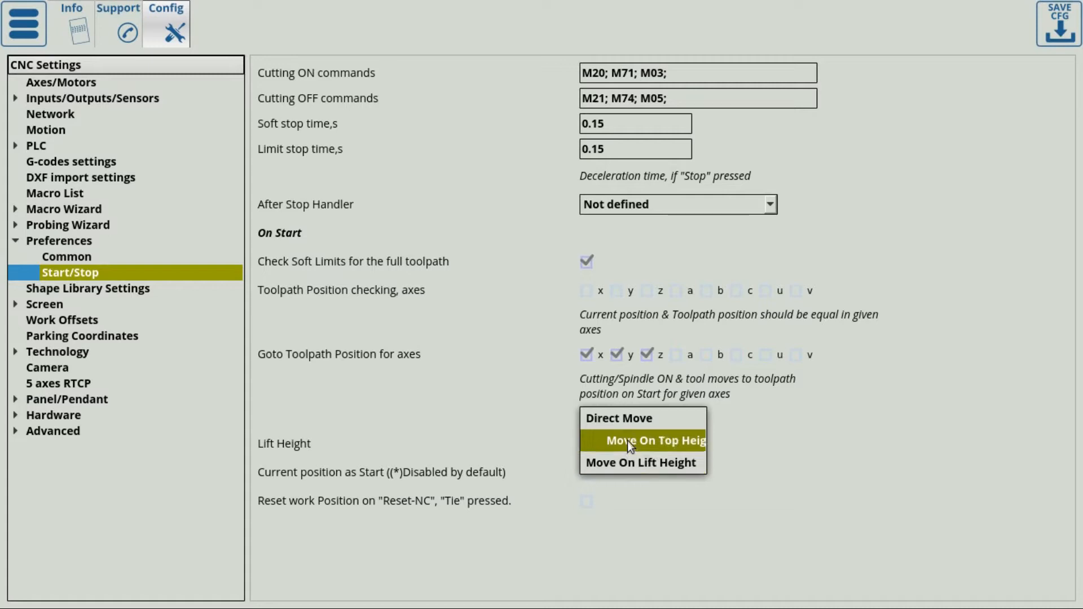
{"action": "left_click", "coordinate": [486, 384]}
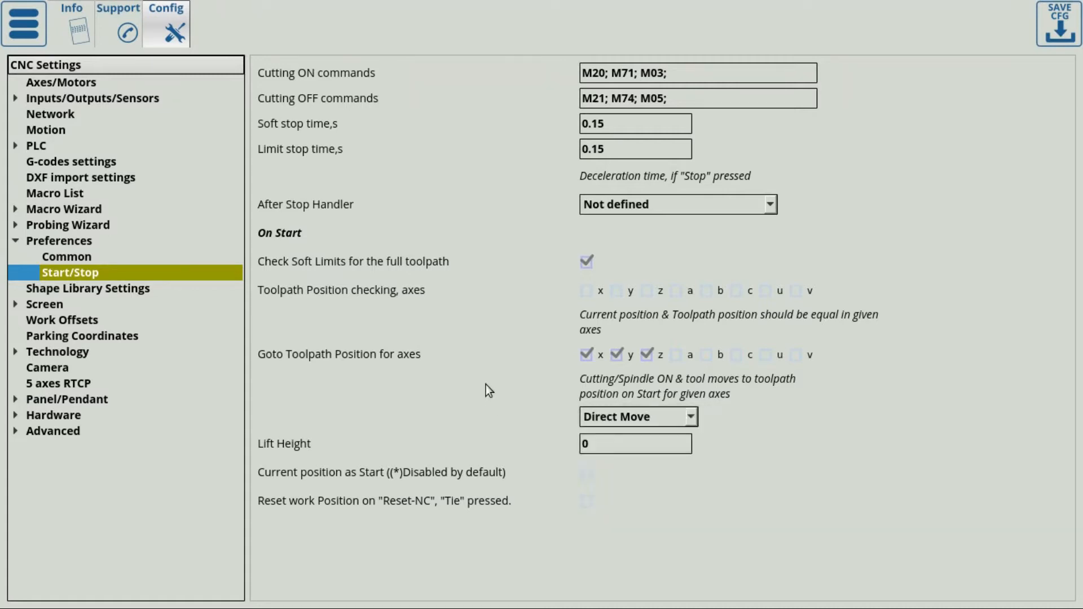
{"action": "left_click", "coordinate": [45, 29]}
{"action": "left_click", "coordinate": [447, 114]}
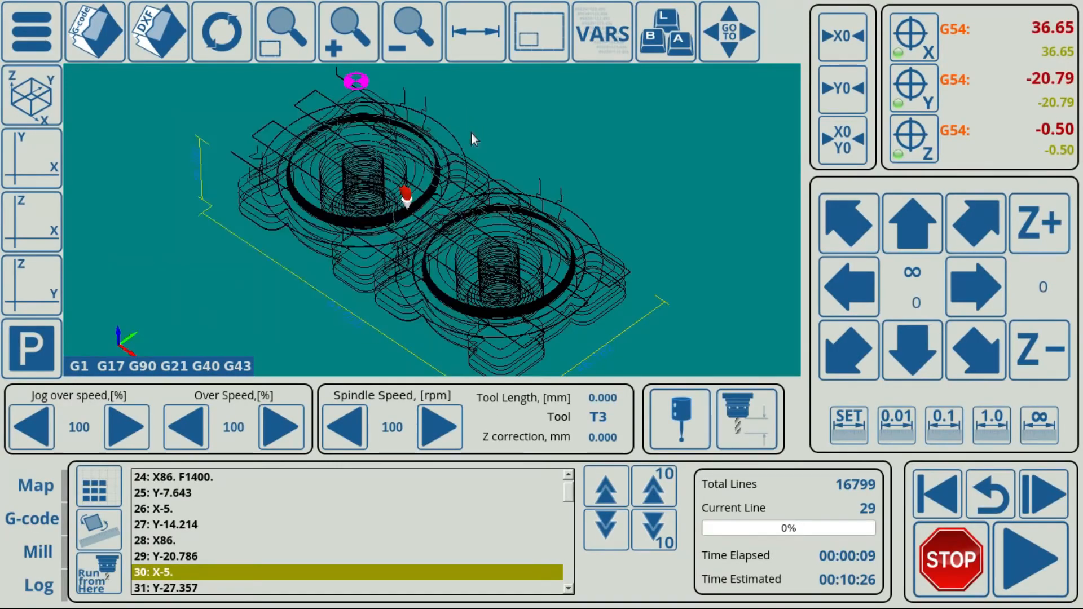
Jog the tool up to about Z 21 and set the Goto Toolpath Position move type to Move On Top Height.
{"action": "left_click_drag", "start_coordinate": [1040, 227], "coordinate": [1034, 240]}
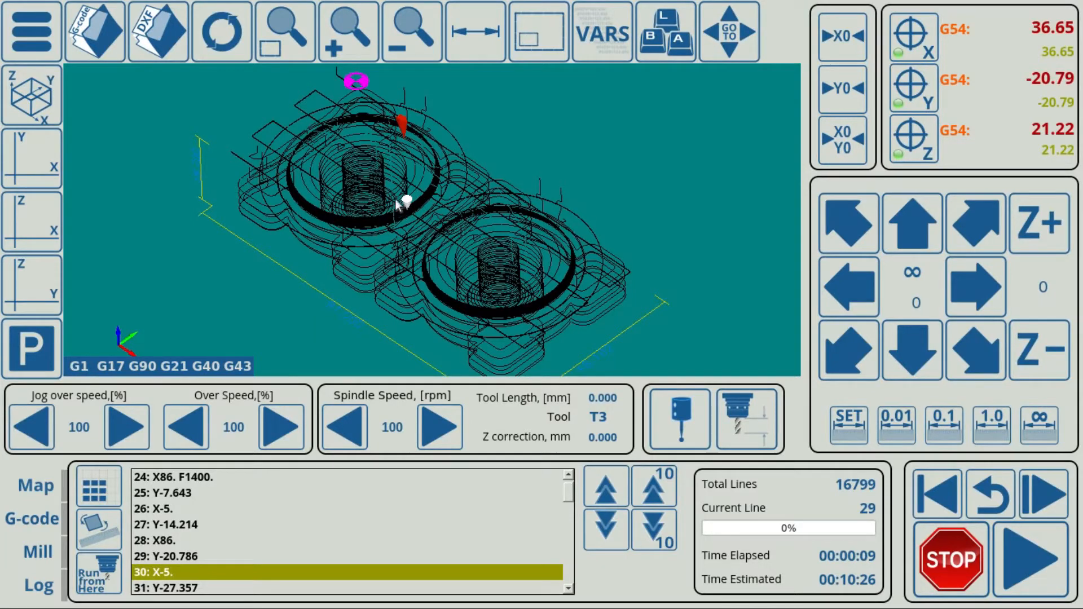
{"action": "left_click", "coordinate": [31, 32]}
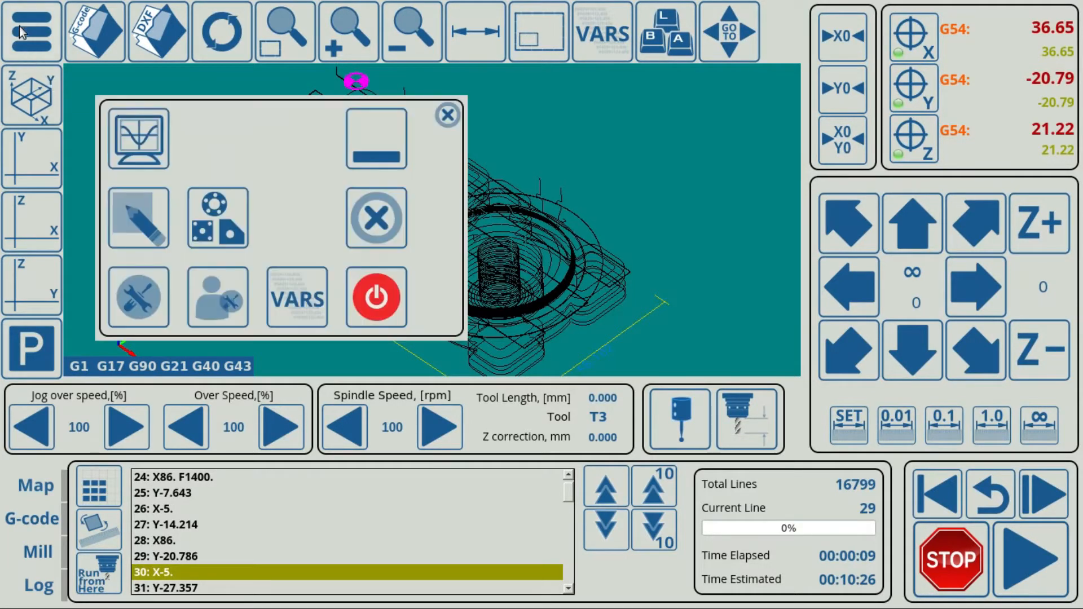
{"action": "left_click", "coordinate": [147, 299]}
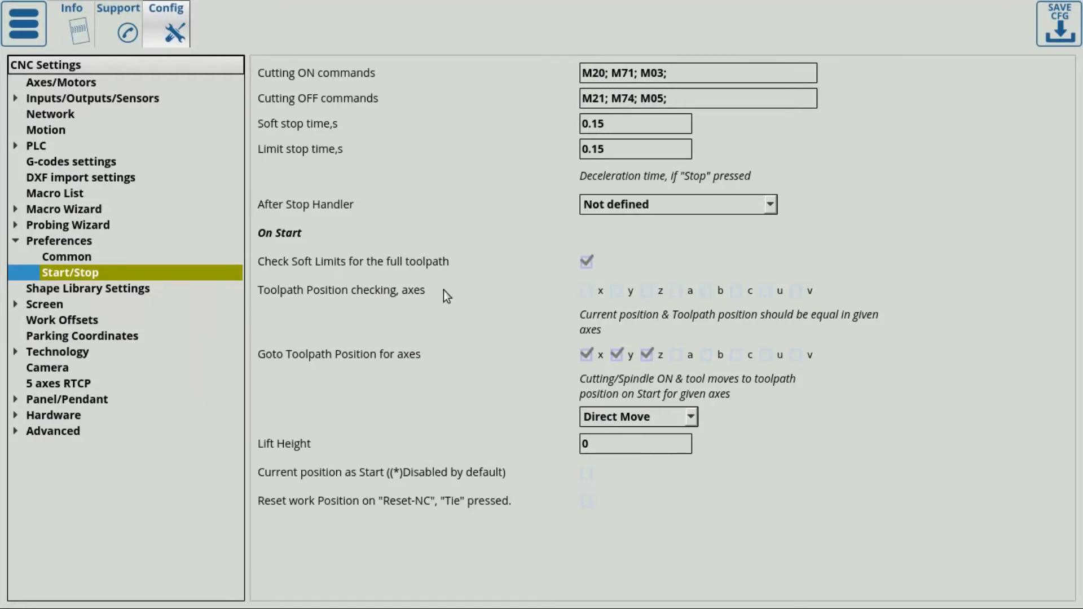
{"action": "left_click", "coordinate": [629, 423]}
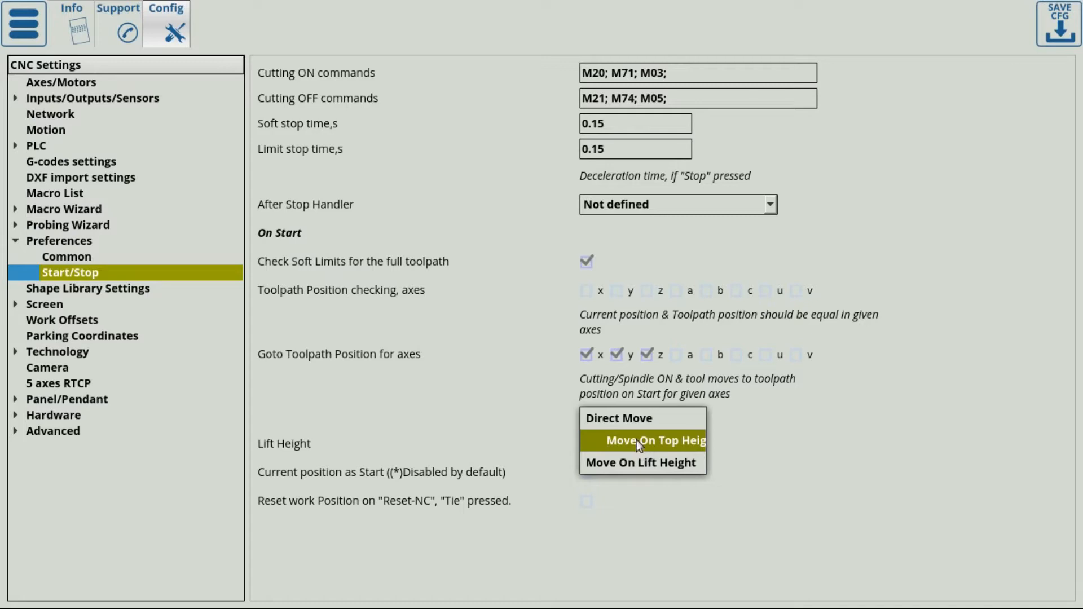
{"action": "left_click", "coordinate": [637, 440]}
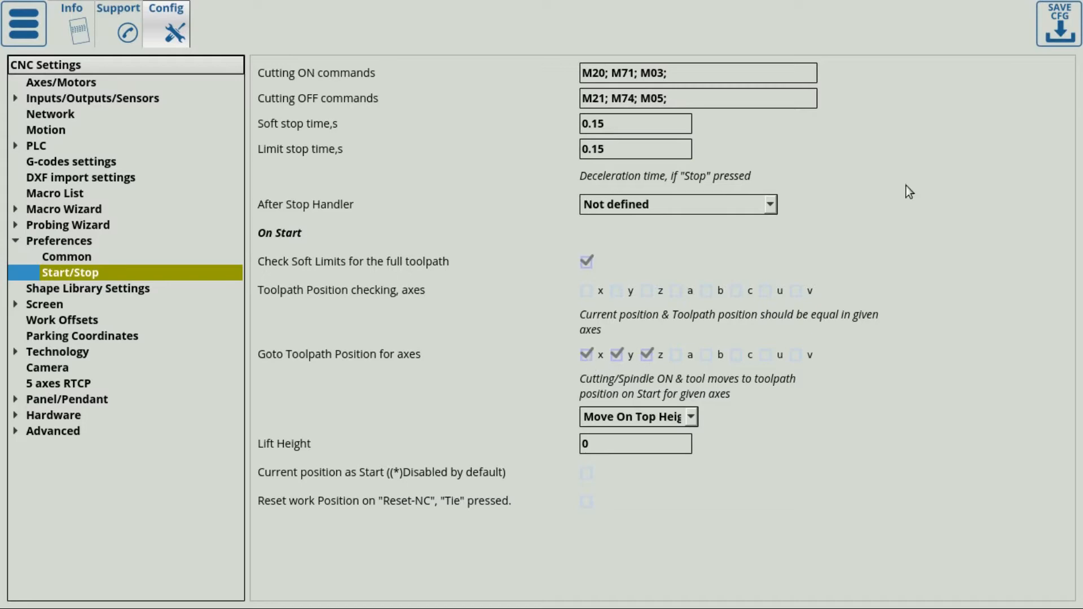
{"action": "left_click", "coordinate": [33, 26]}
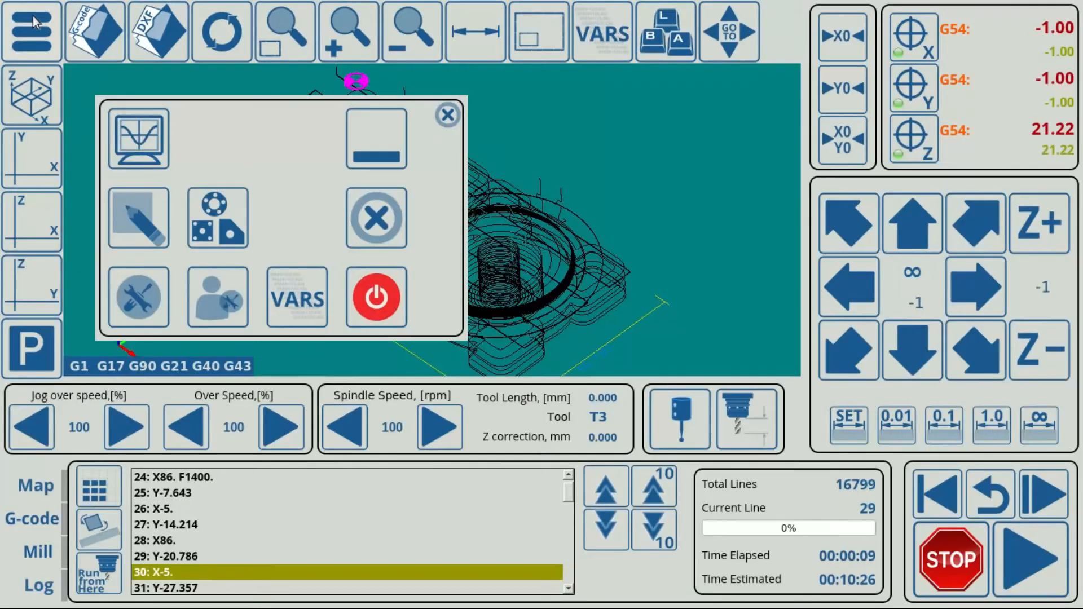
{"action": "left_click", "coordinate": [448, 114]}
Reset the NC pointer, run the program from the beginning and stop it during the first X86 cut.
{"action": "left_click", "coordinate": [939, 503]}
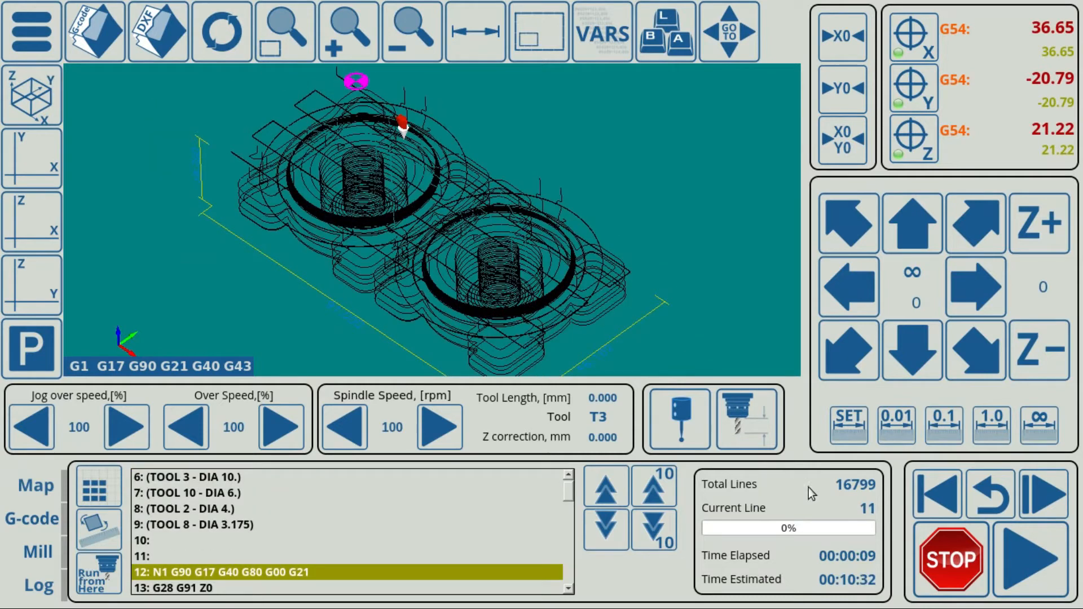
{"action": "left_click", "coordinate": [1040, 558]}
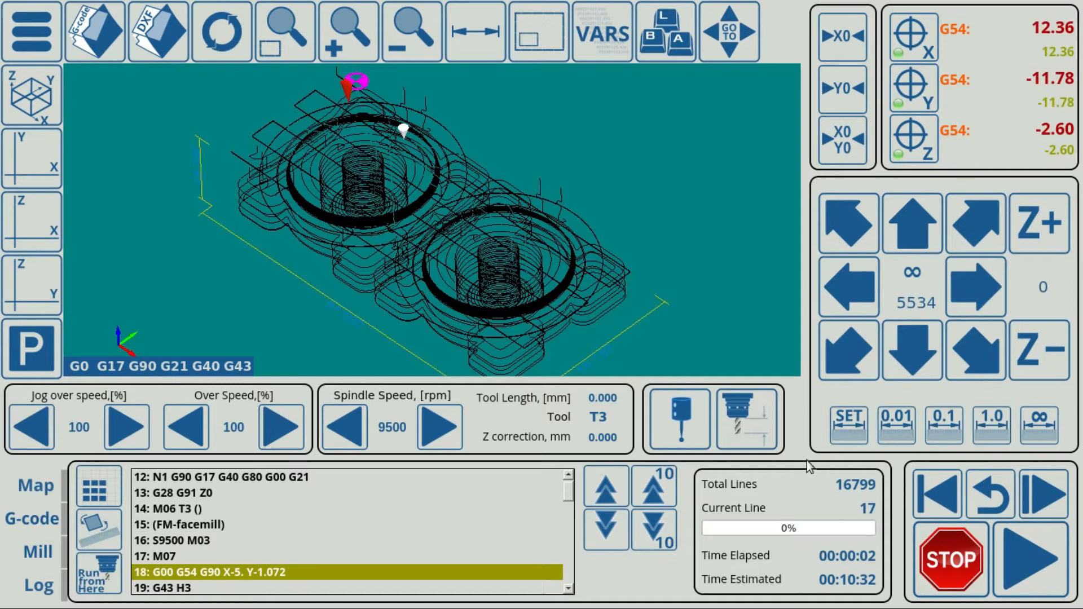
{"action": "scroll", "coordinate": [374, 115], "scroll_direction": "down", "scroll_amount": 1}
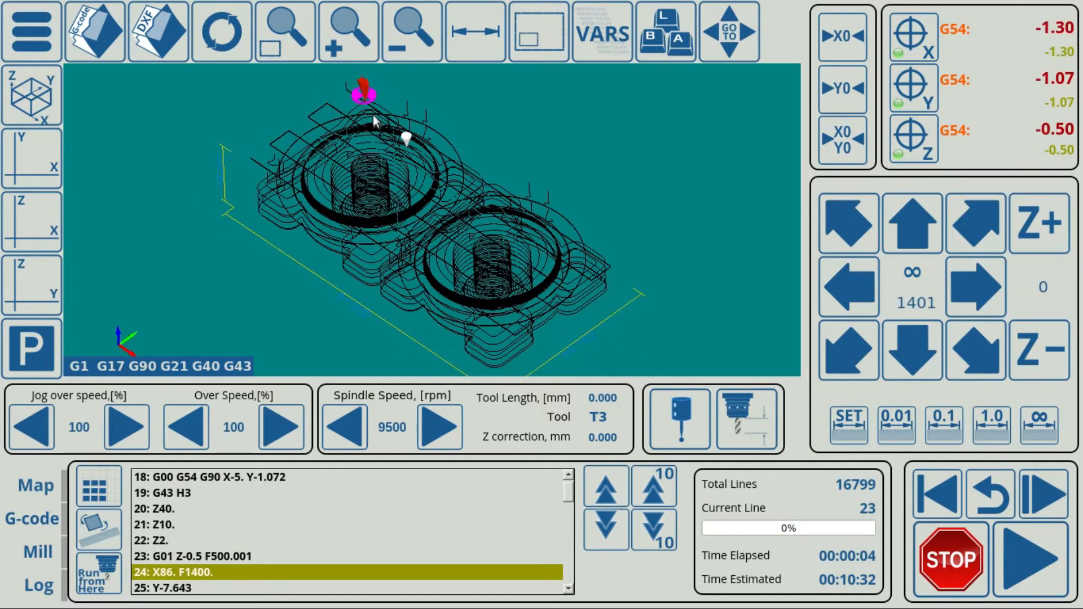
{"action": "left_click", "coordinate": [951, 559]}
Jog the tool away in X+ and Y+ to test the top-height return, resuming the program and stopping it again.
{"action": "left_click", "coordinate": [991, 289]}
{"action": "left_click", "coordinate": [912, 223]}
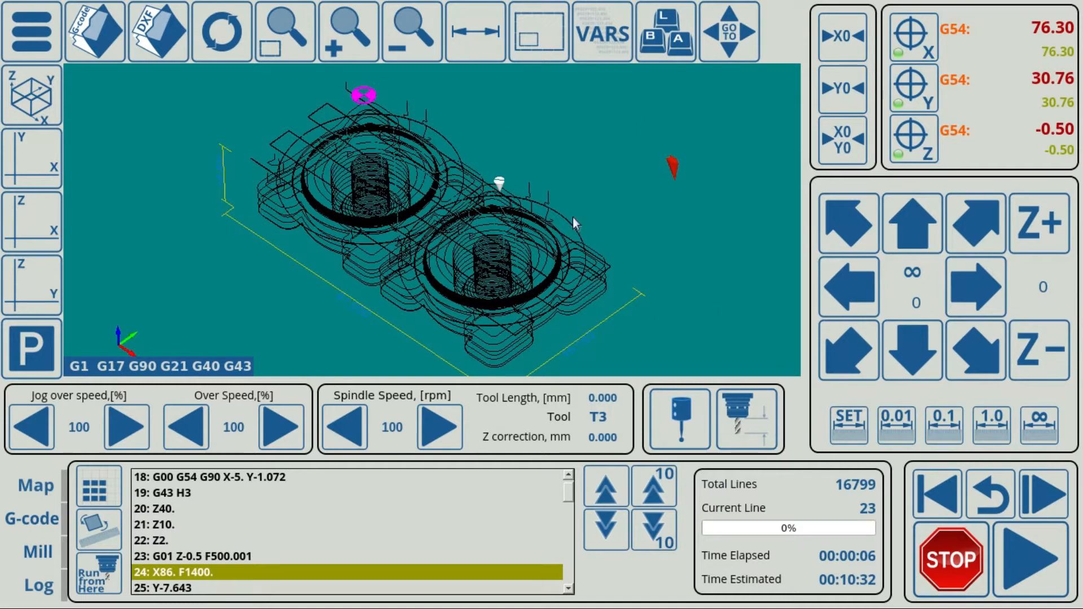
{"action": "left_click", "coordinate": [1036, 574]}
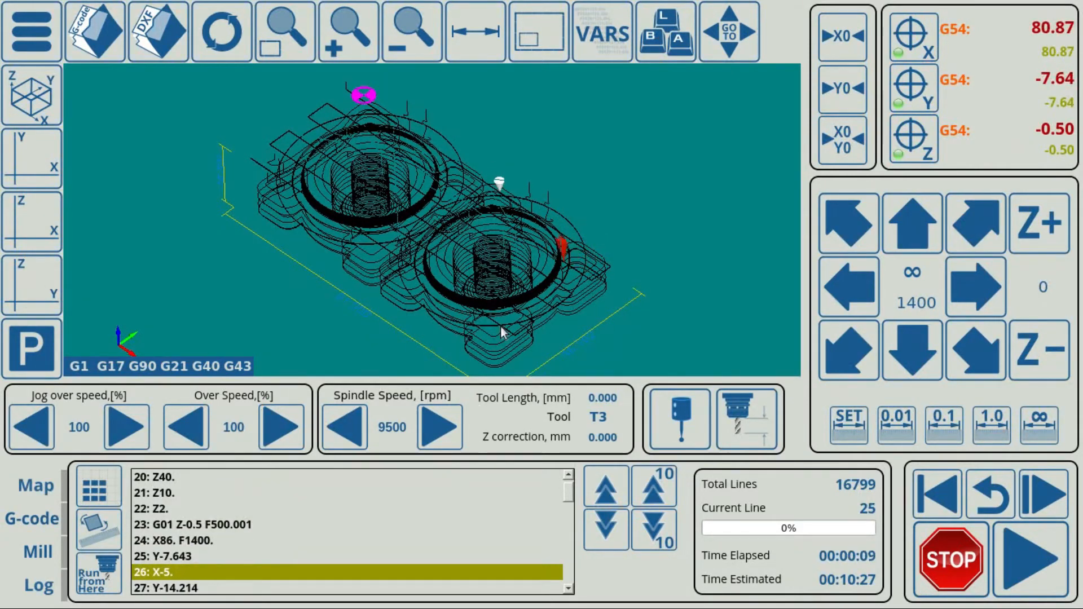
{"action": "left_click", "coordinate": [958, 571]}
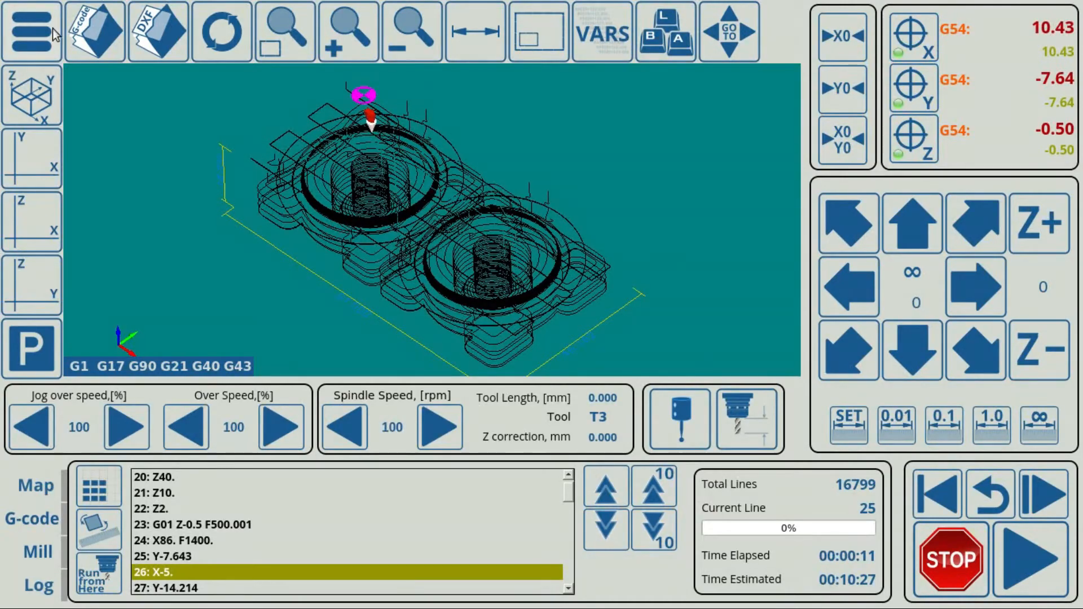
Examine the Z-axis soft limits in the Limits settings under Inputs/Outputs/Sensors.
{"action": "left_click", "coordinate": [45, 37]}
{"action": "left_click", "coordinate": [139, 297]}
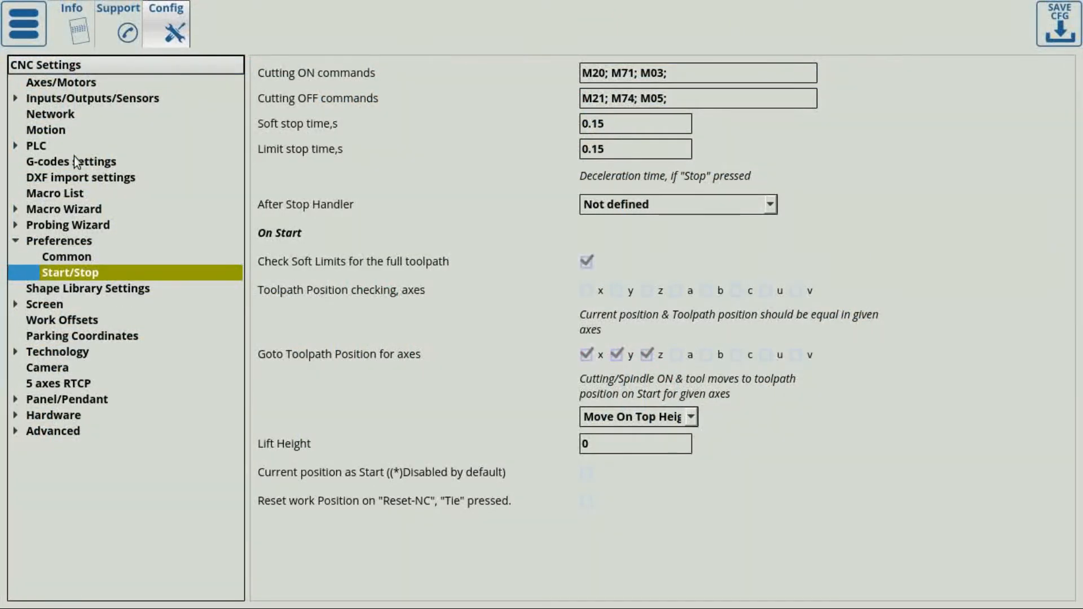
{"action": "left_click", "coordinate": [82, 98]}
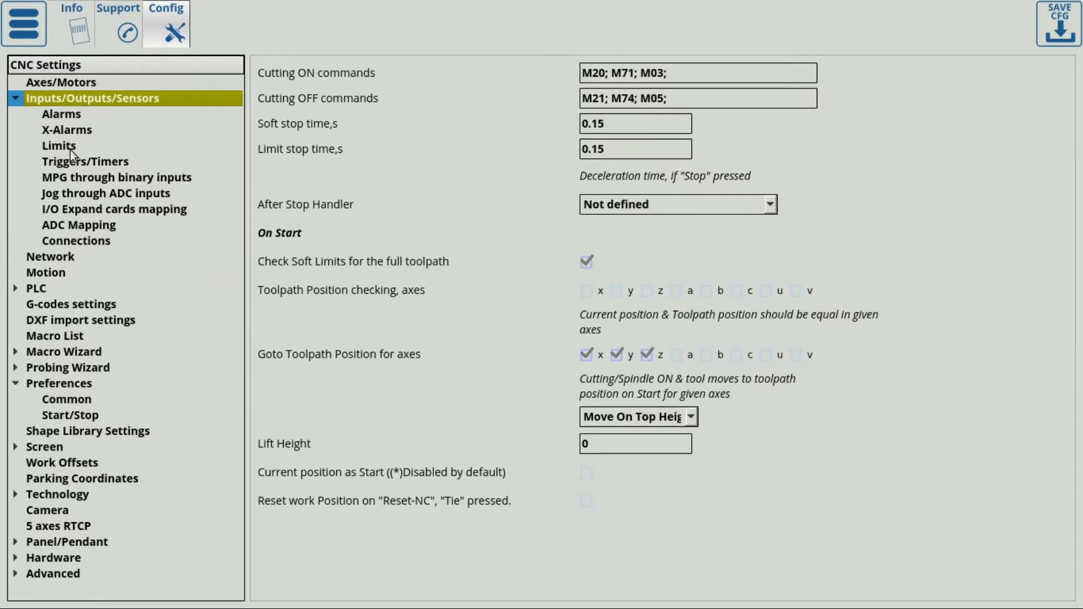
{"action": "left_click", "coordinate": [59, 146]}
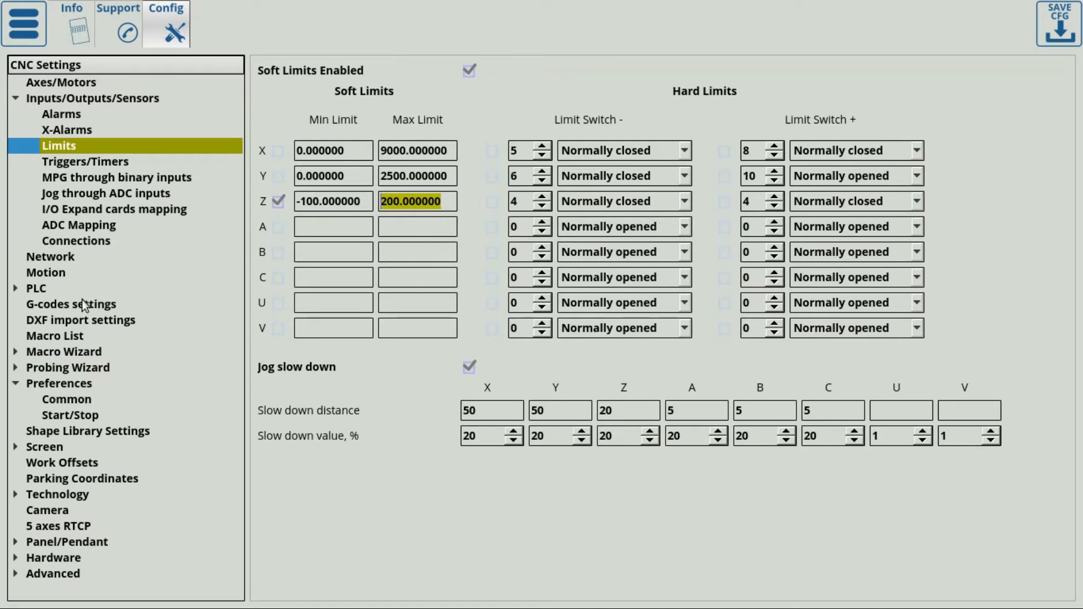
Set the Goto Toolpath Position move type to Move On Lift Height with a Lift Height of 15 in the Start/Stop preferences.
{"action": "left_click", "coordinate": [73, 415]}
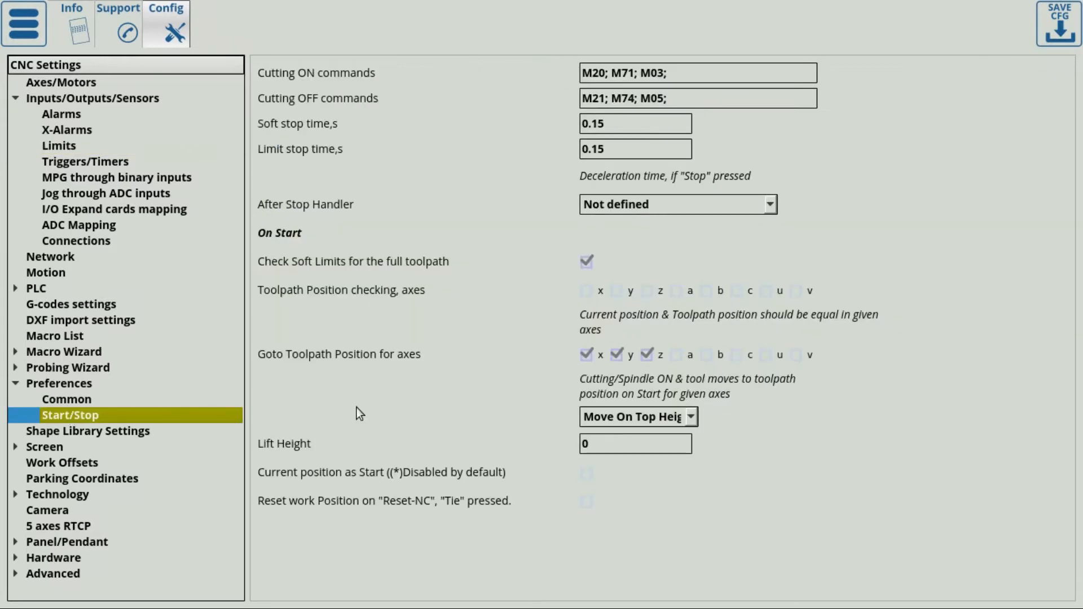
{"action": "left_click", "coordinate": [621, 420]}
{"action": "left_click", "coordinate": [627, 446]}
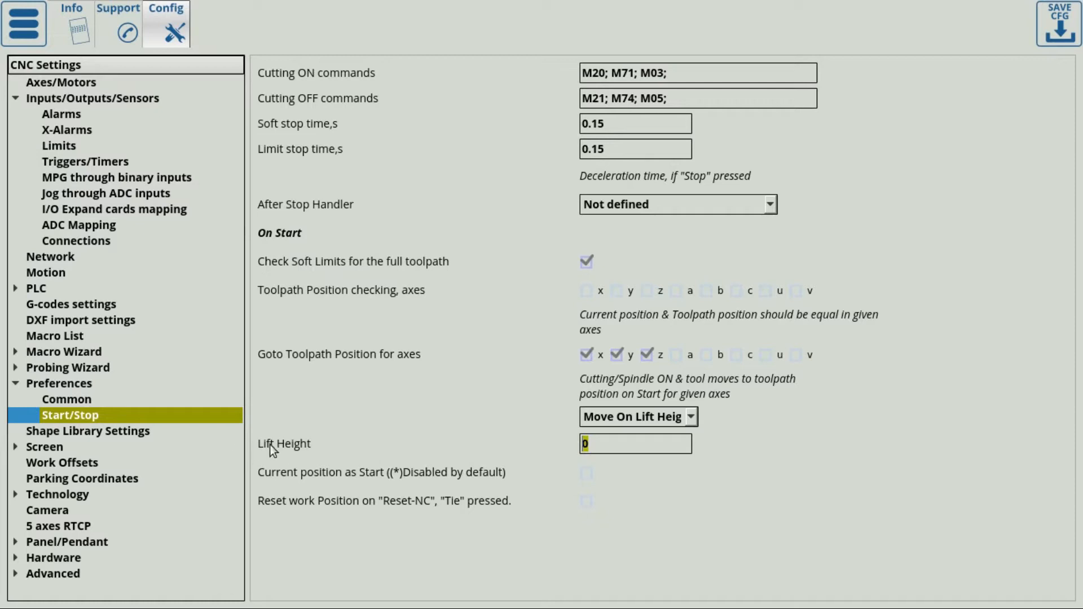
{"action": "type", "text": "15"}
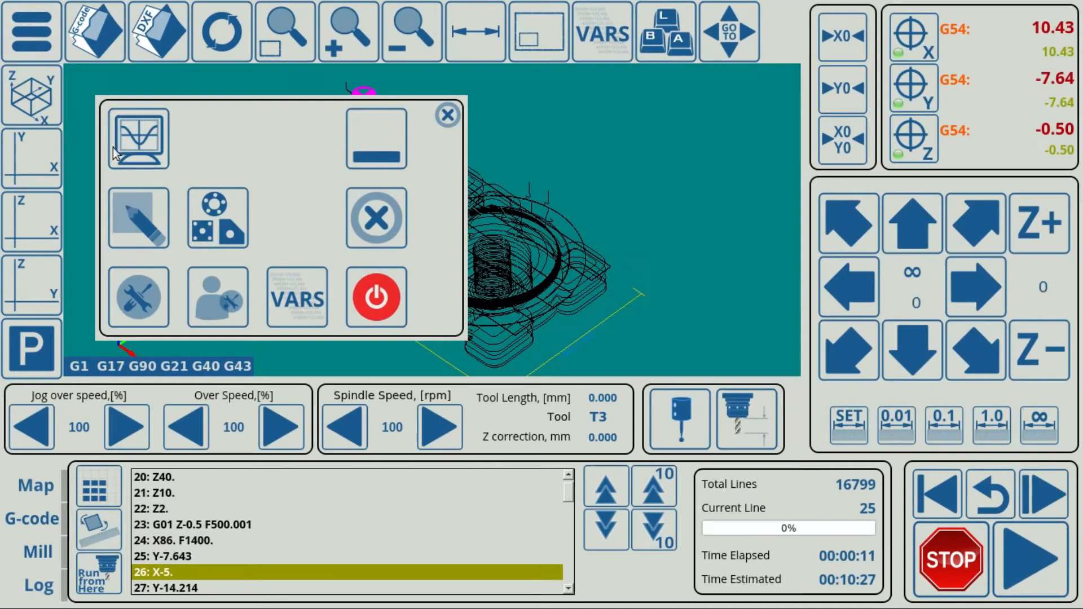
Check the spindle Lift Height and Lift Programming values in the user settings and return to the main screen.
{"action": "left_click", "coordinate": [230, 296]}
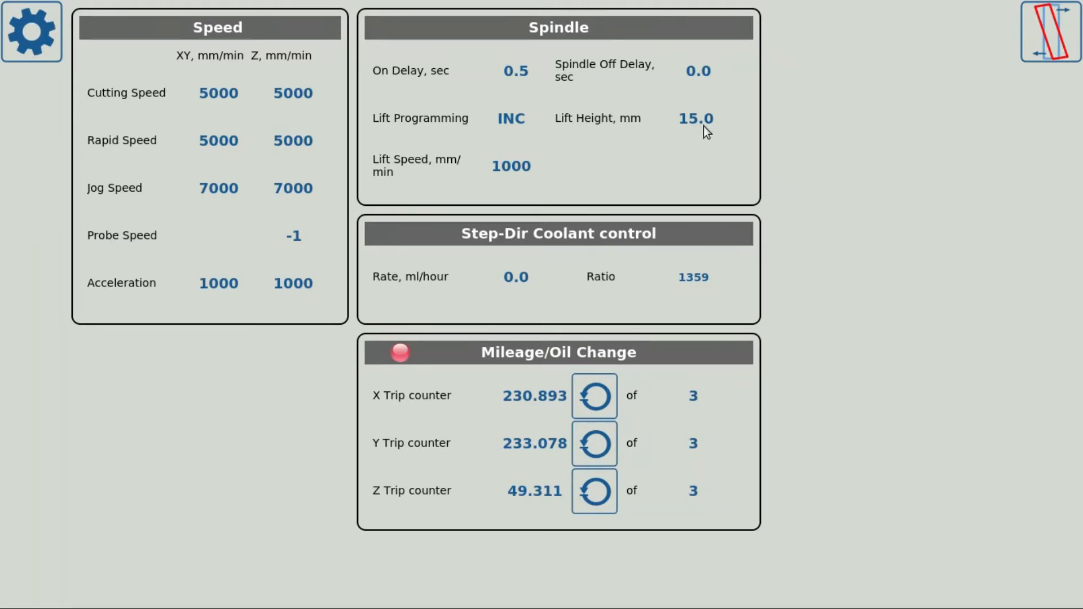
{"action": "left_click", "coordinate": [29, 42]}
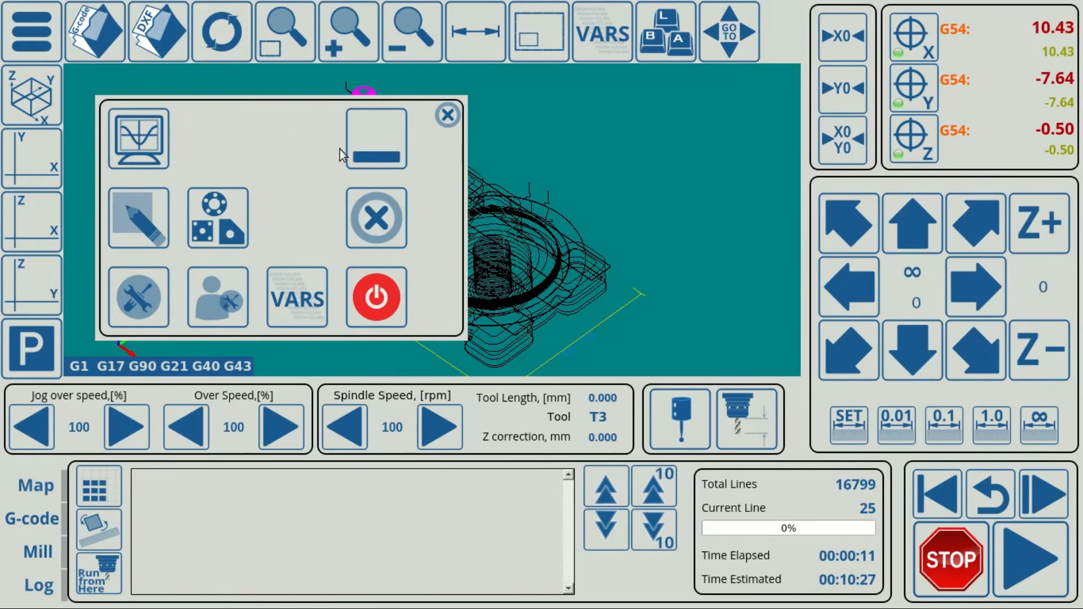
{"action": "left_click", "coordinate": [449, 115]}
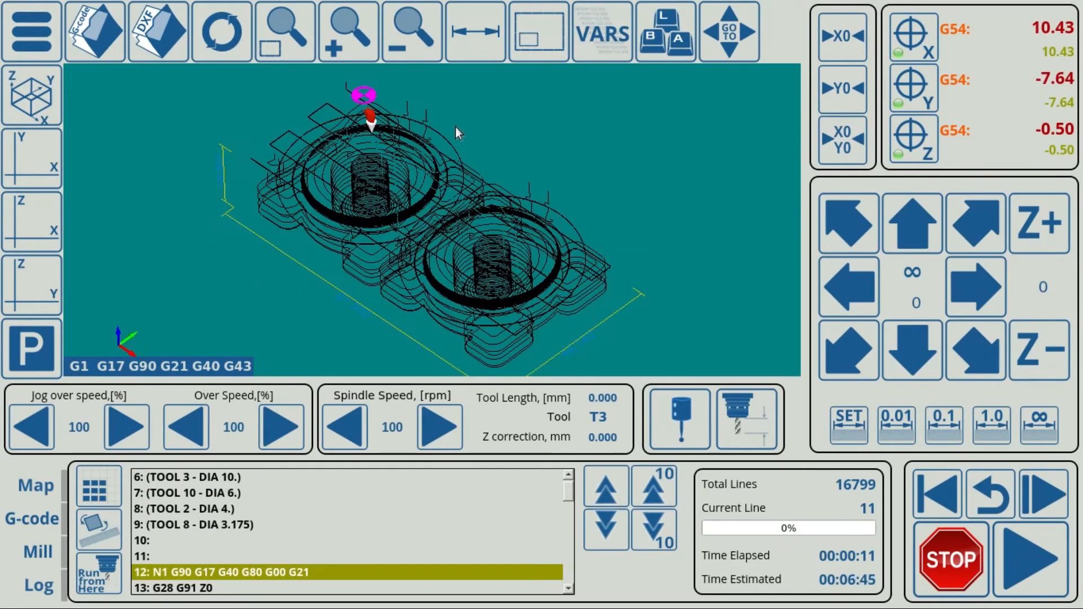
Reset the NC pointer, run the program with the 15 mm lift height and stop it mid-cut.
{"action": "left_click", "coordinate": [948, 490]}
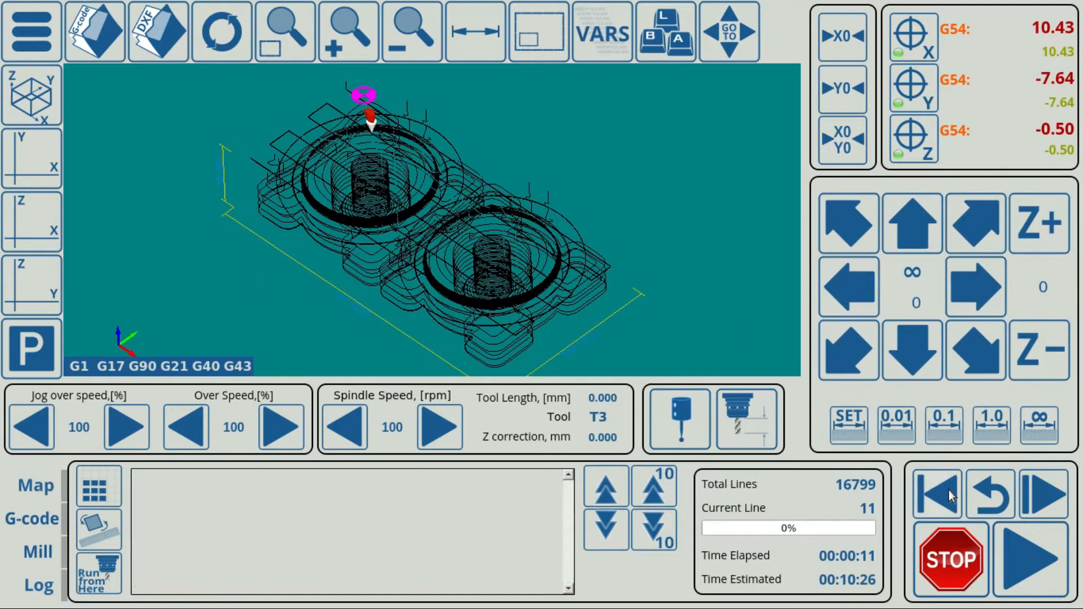
{"action": "left_click", "coordinate": [1036, 563]}
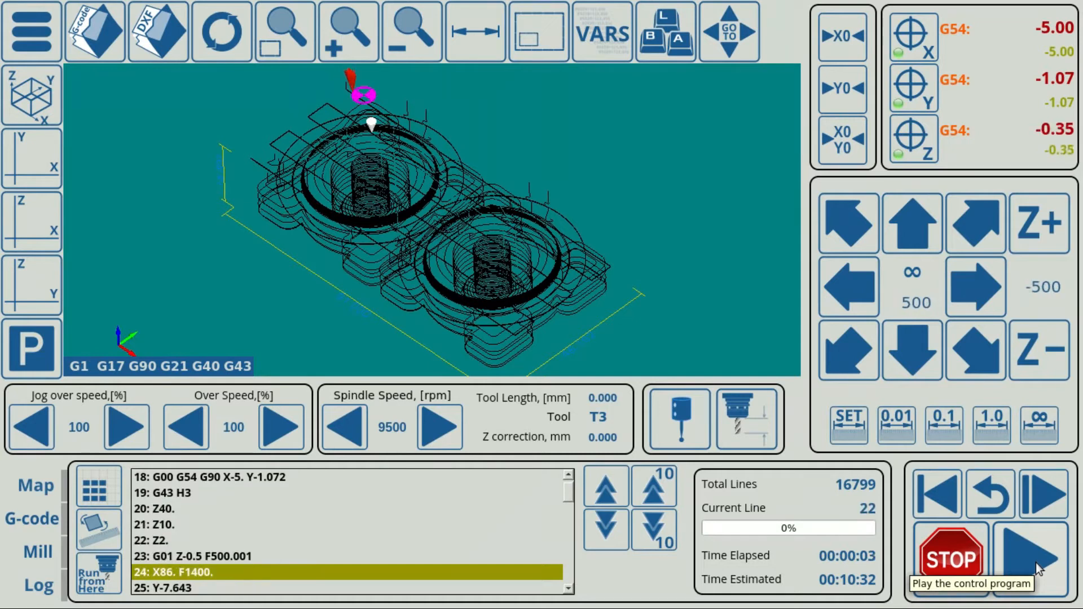
{"action": "left_click", "coordinate": [942, 564]}
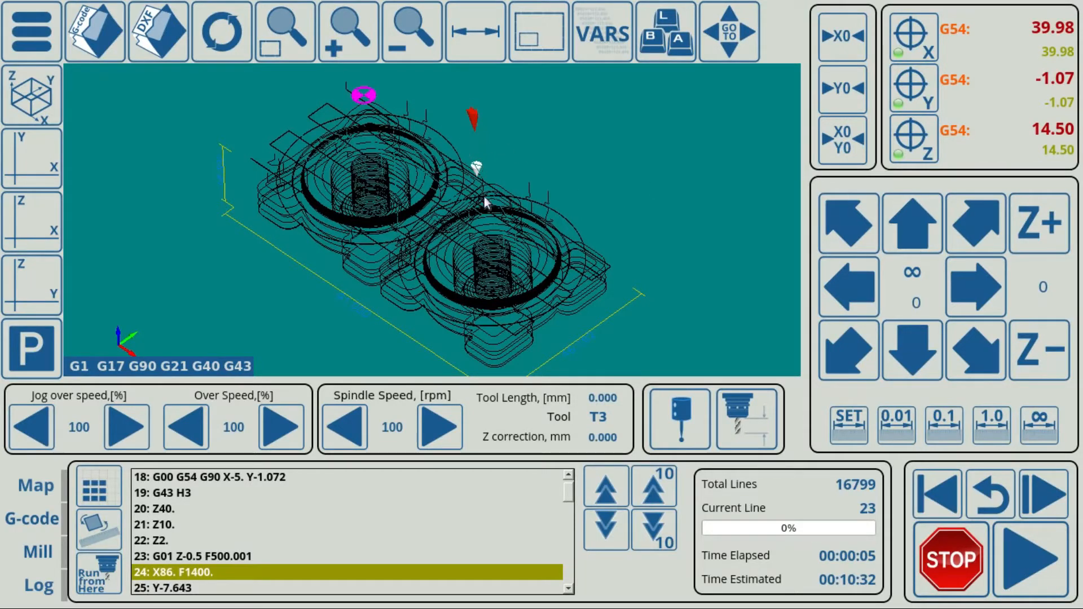
Recheck the spindle Lift Height and Lift Programming settings in the user settings and return to the main screen.
{"action": "left_click", "coordinate": [41, 35]}
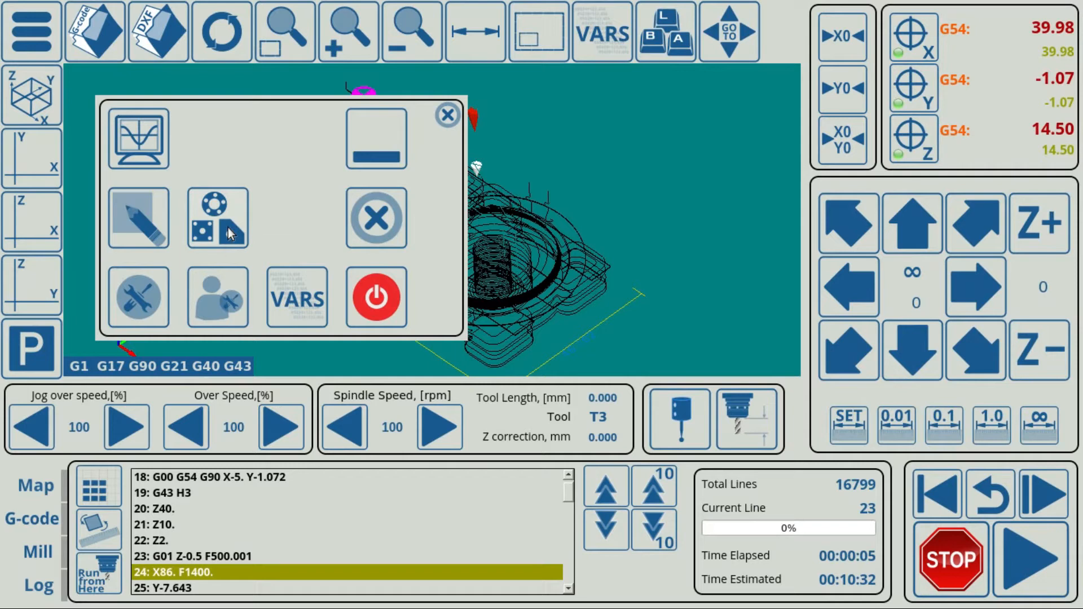
{"action": "left_click", "coordinate": [212, 286]}
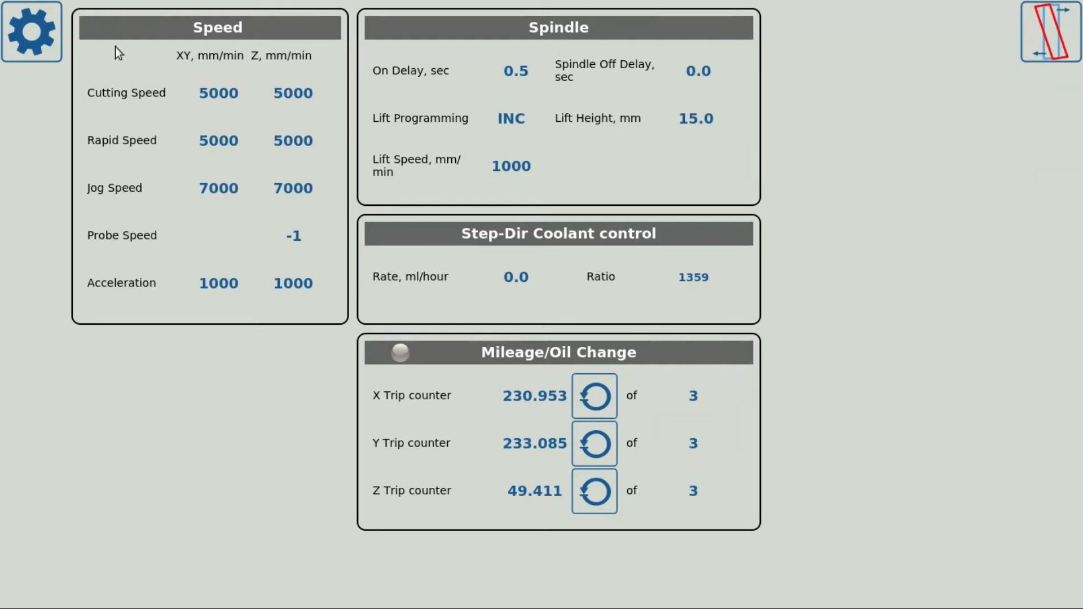
{"action": "left_click", "coordinate": [49, 34]}
{"action": "left_click", "coordinate": [448, 114]}
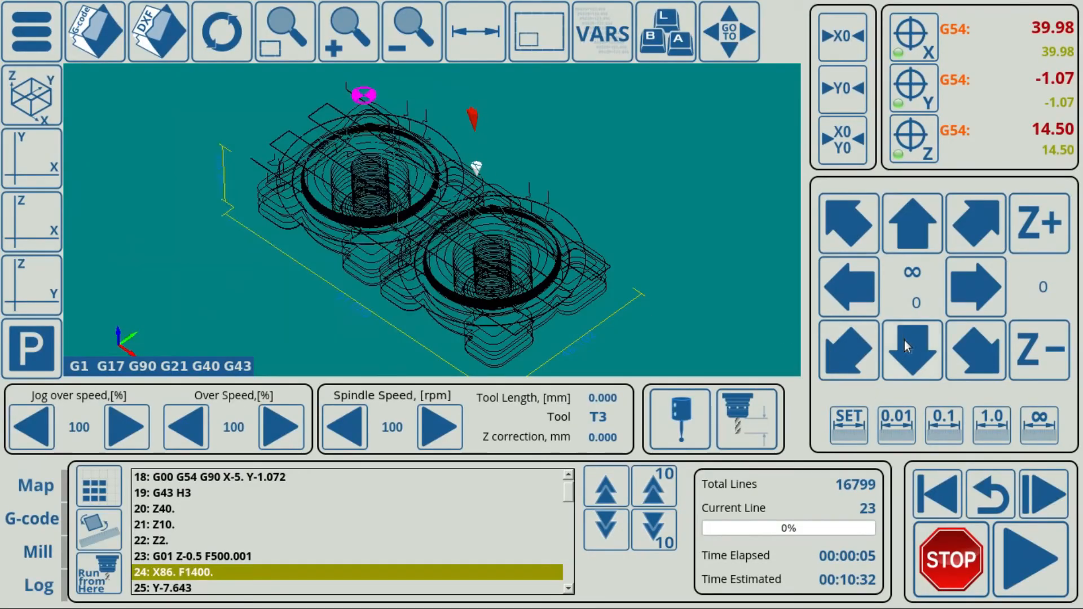
Jog the stopped tool off the toolpath in Y-, X+ and Z-, and resume the program.
{"action": "left_click", "coordinate": [919, 344]}
{"action": "left_click", "coordinate": [977, 296]}
{"action": "left_click", "coordinate": [1038, 341]}
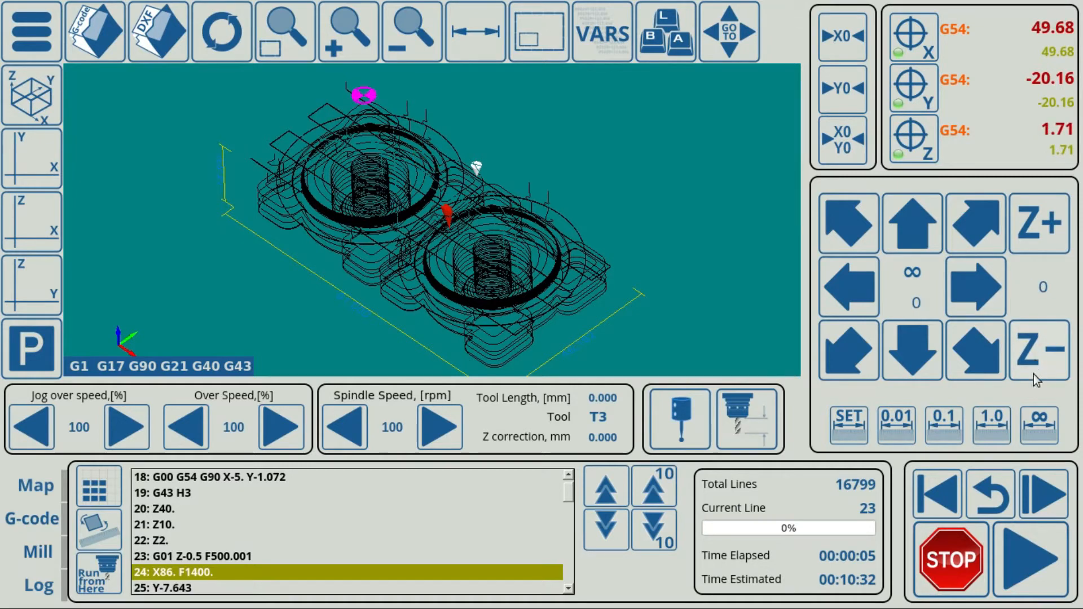
{"action": "left_click", "coordinate": [1014, 552]}
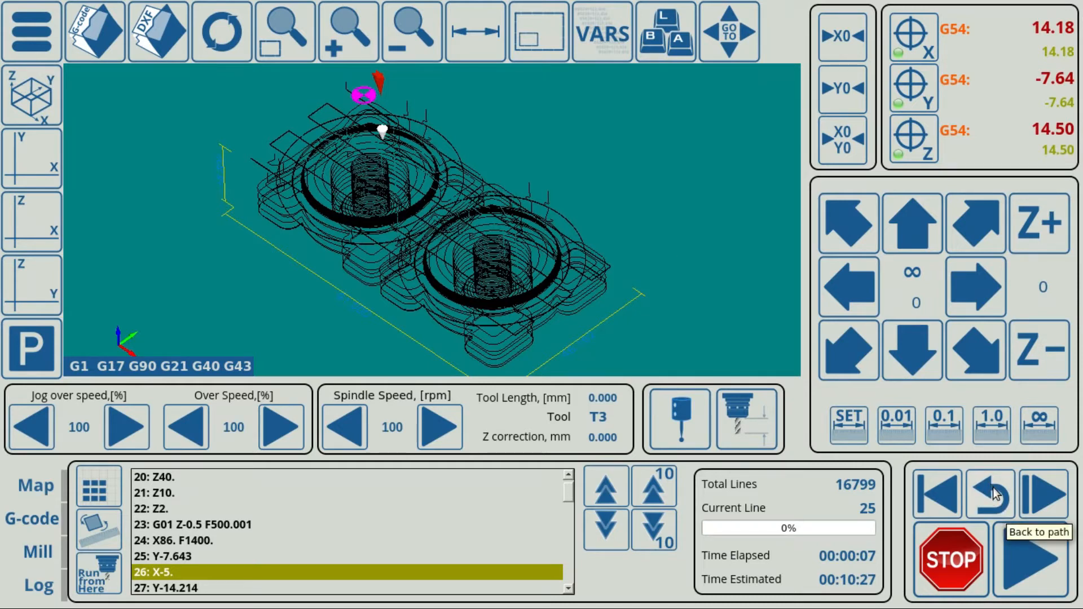
Review the Goto Toolpath Position move types in the Start/Stop preferences, keep Move On Lift Height, and return to the main screen.
{"action": "left_click", "coordinate": [31, 31]}
{"action": "left_click", "coordinate": [141, 310]}
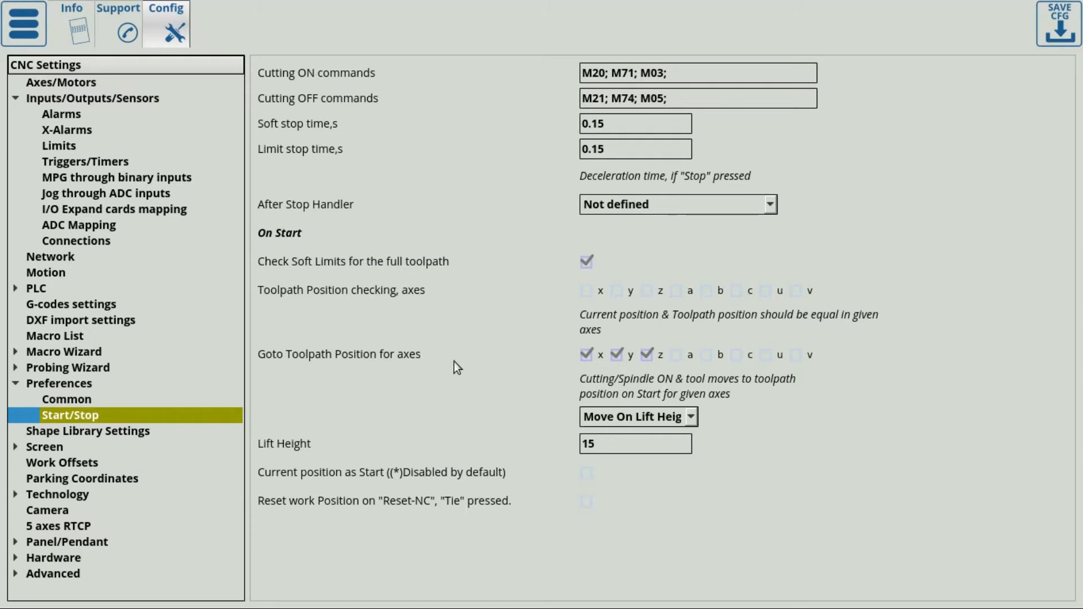
{"action": "left_click", "coordinate": [662, 418]}
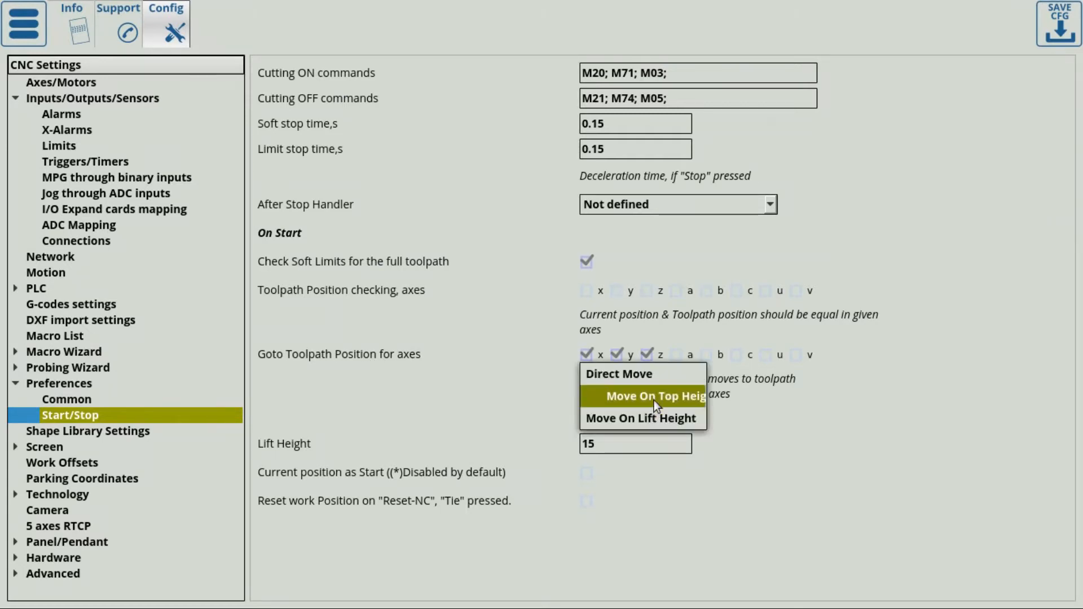
{"action": "left_click", "coordinate": [649, 419]}
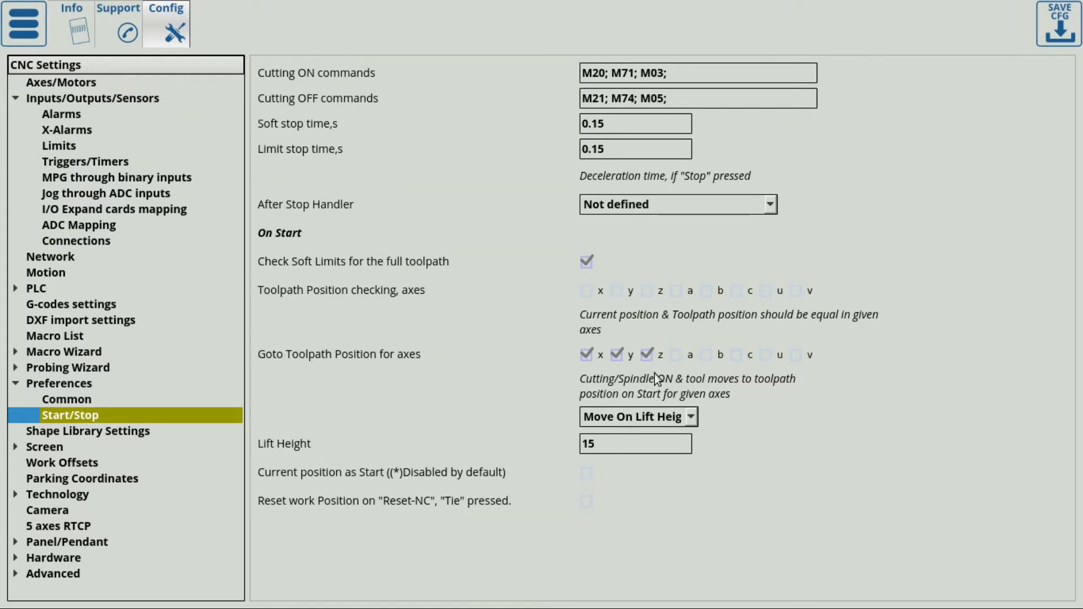
{"action": "left_click", "coordinate": [35, 28]}
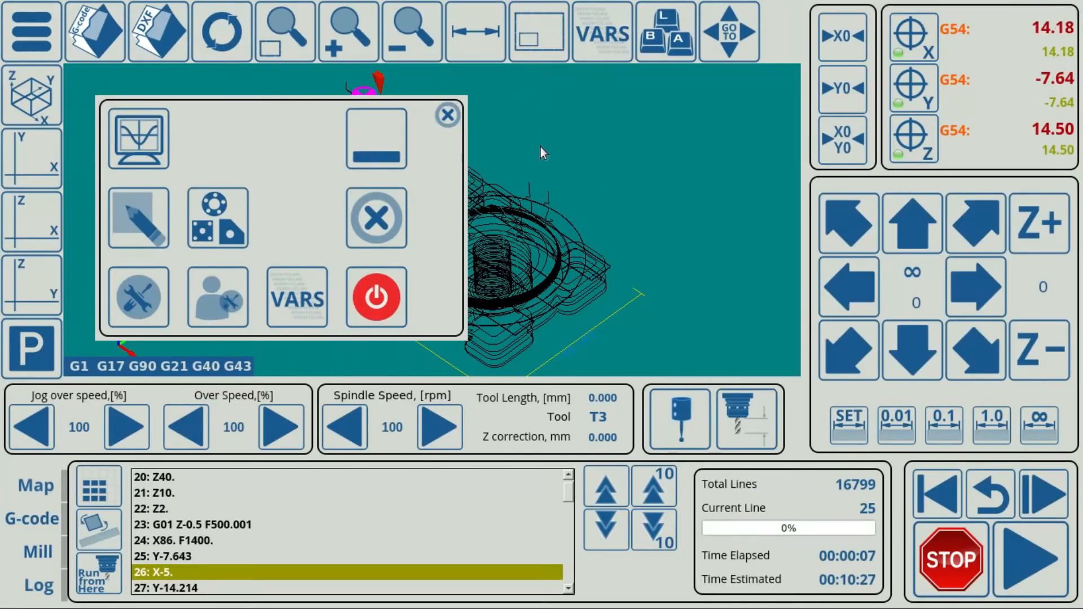
{"action": "left_click", "coordinate": [448, 116]}
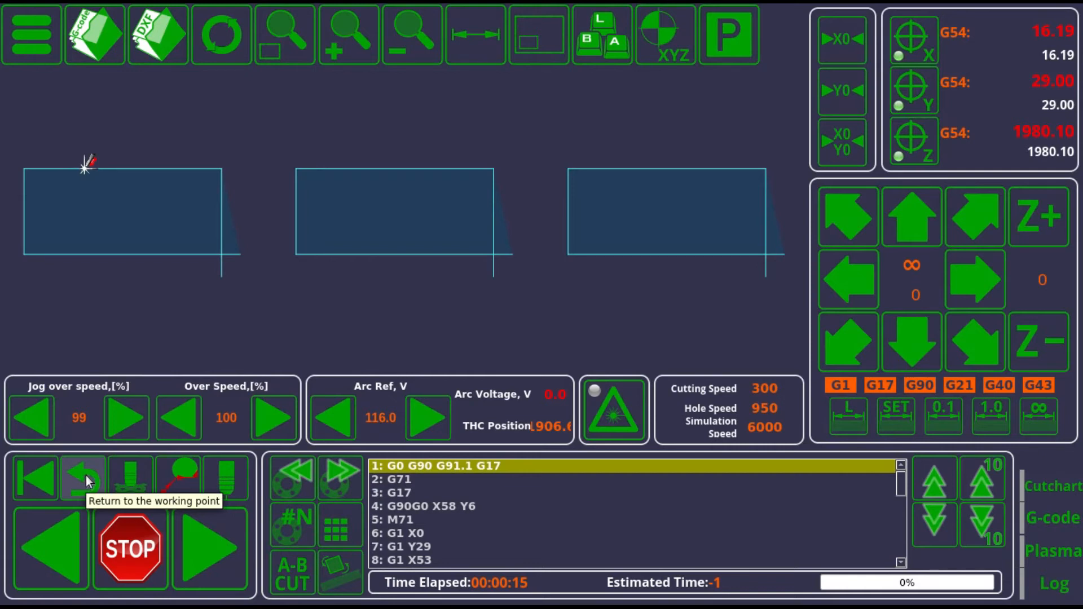
In the Back to Path macro wizard, enter a lift value of 15 and select No Lift, with X as move #1 and Y as move #2.
{"action": "left_click", "coordinate": [49, 29]}
{"action": "left_click", "coordinate": [122, 272]}
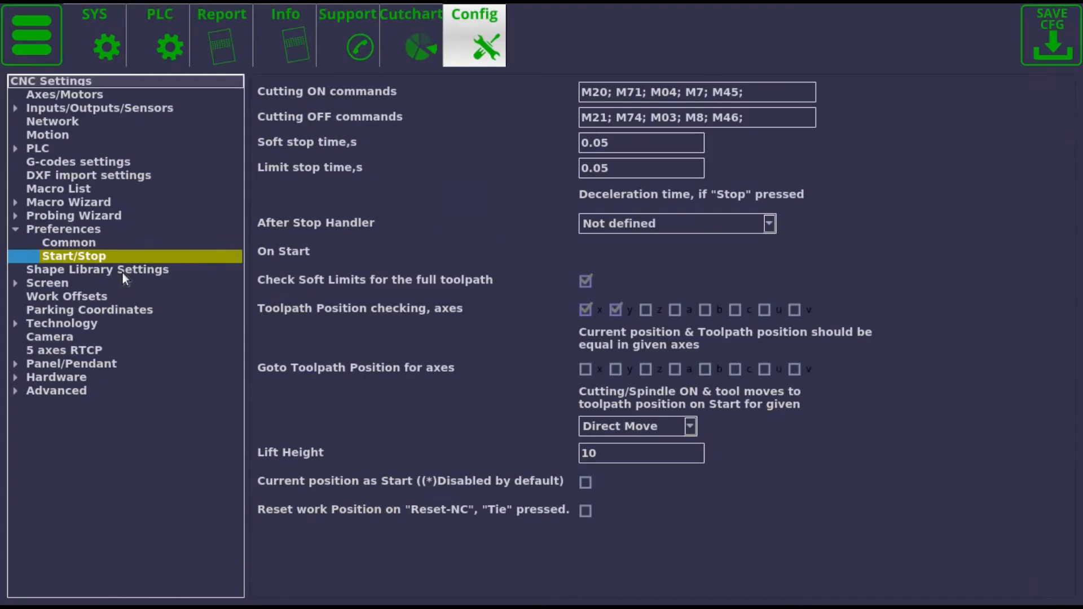
{"action": "left_click", "coordinate": [29, 204]}
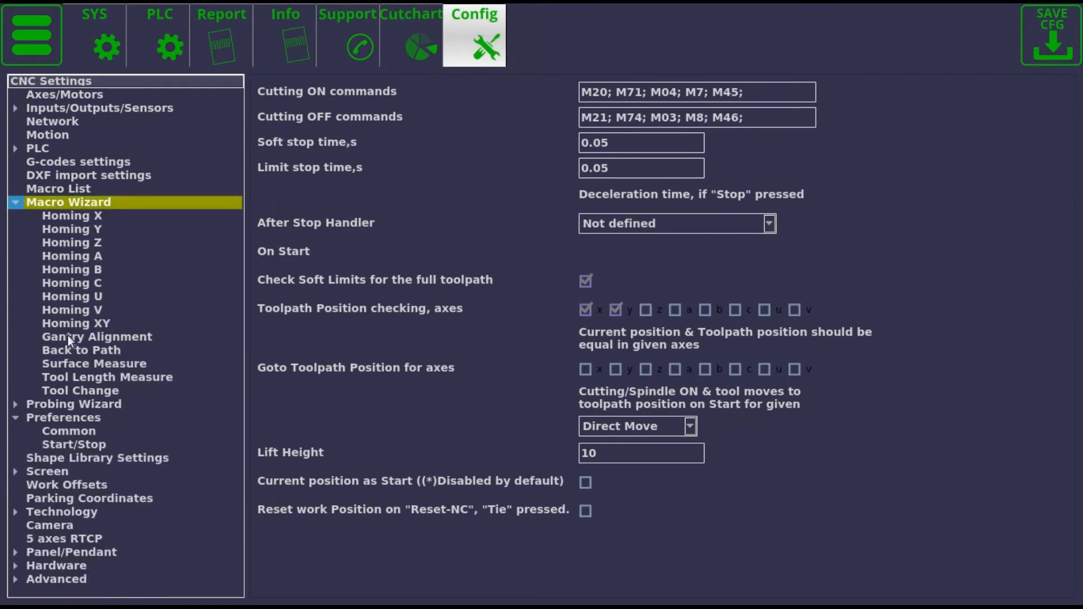
{"action": "left_click", "coordinate": [69, 351]}
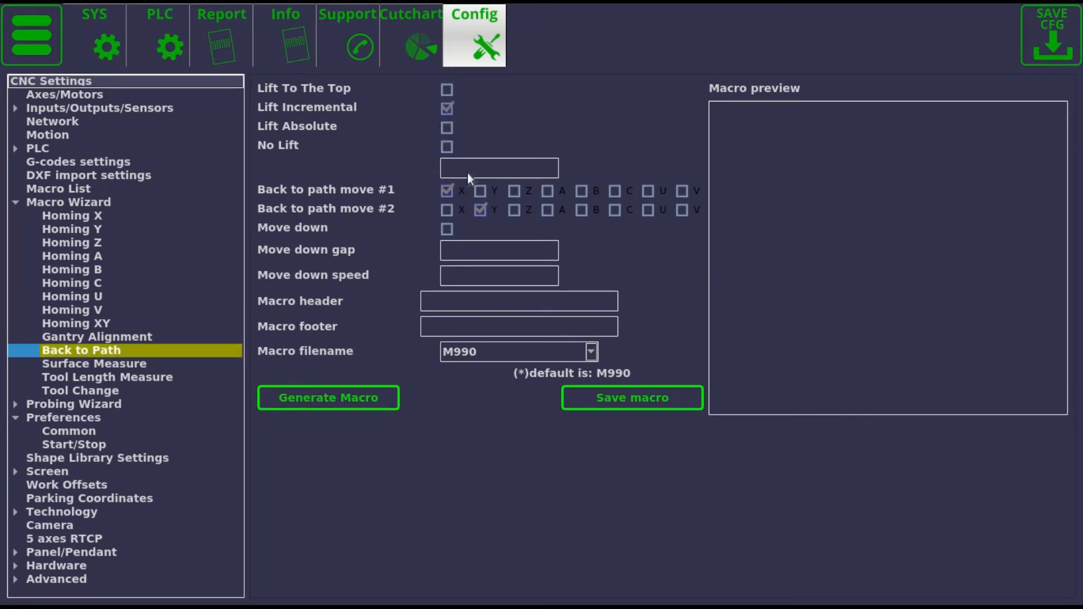
{"action": "type", "text": "15"}
{"action": "left_click", "coordinate": [447, 147]}
{"action": "left_click", "coordinate": [480, 191]}
{"action": "left_click", "coordinate": [479, 210]}
Set Move down gap and Move down speed to 0 with Move down disabled, and generate the M990 macro.
{"action": "type", "text": "1"}
{"action": "type", "text": "1000"}
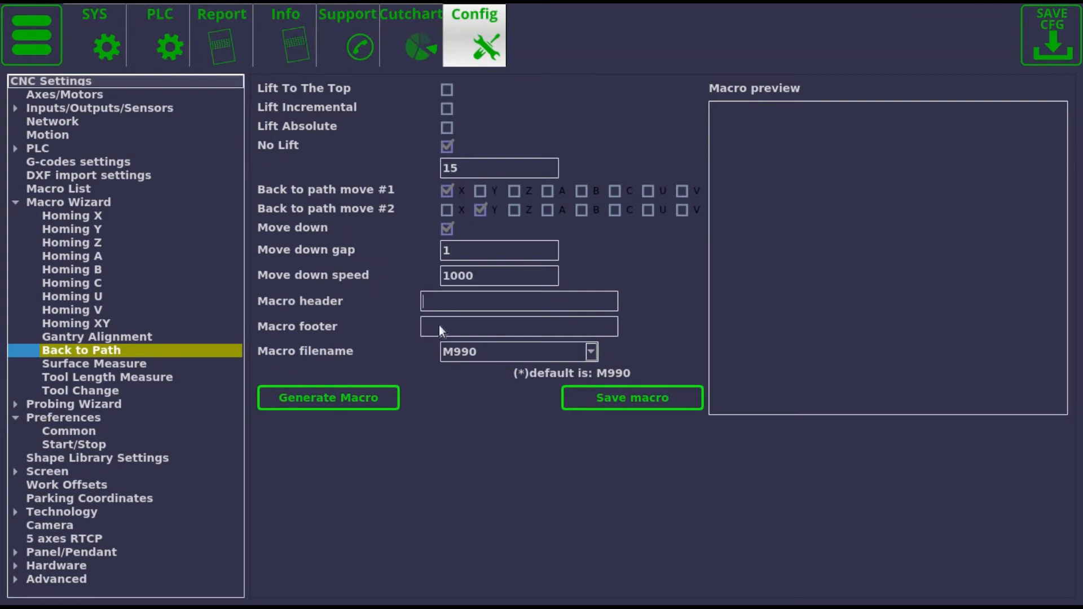
{"action": "double_click", "coordinate": [461, 250]}
{"action": "type", "text": "00"}
{"action": "left_click", "coordinate": [317, 397]}
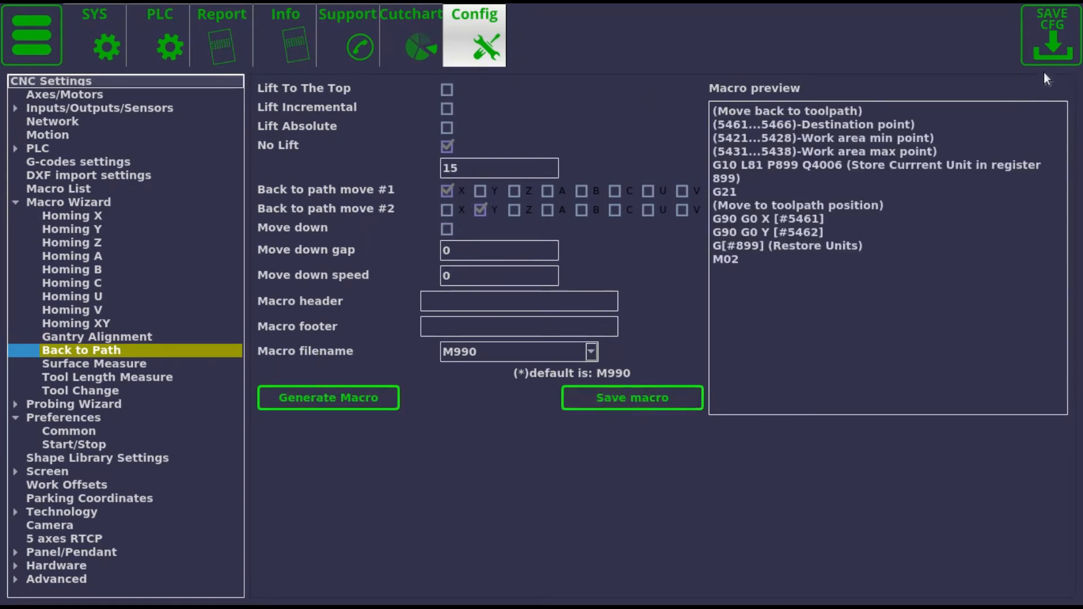
Return to the main screen, run the plasma program from its start and stop it mid-cut on line 6.
{"action": "left_click", "coordinate": [8, 37]}
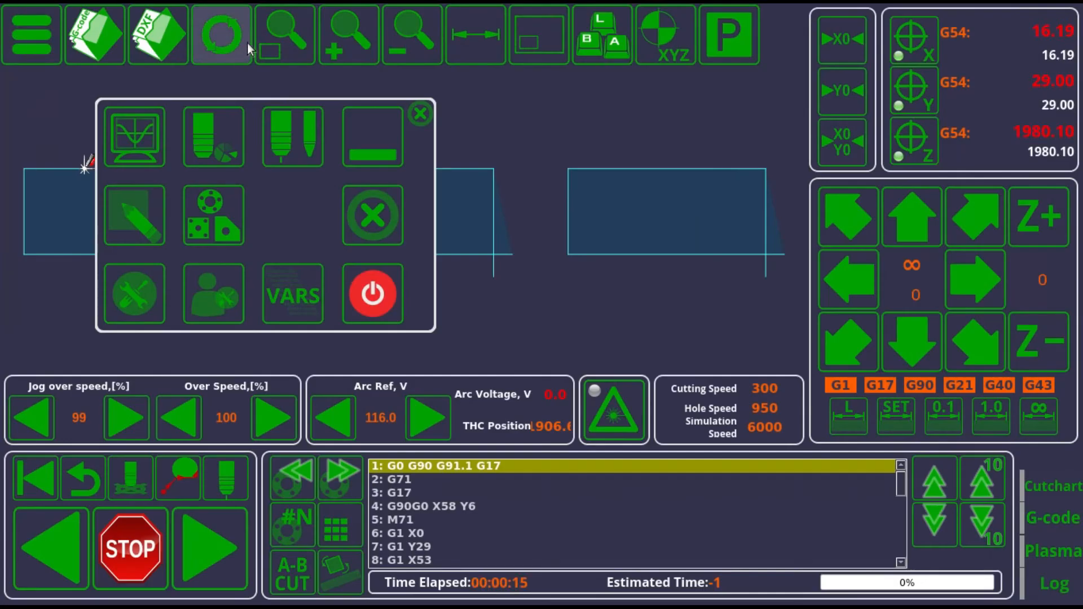
{"action": "left_click", "coordinate": [415, 112]}
{"action": "left_click", "coordinate": [30, 486]}
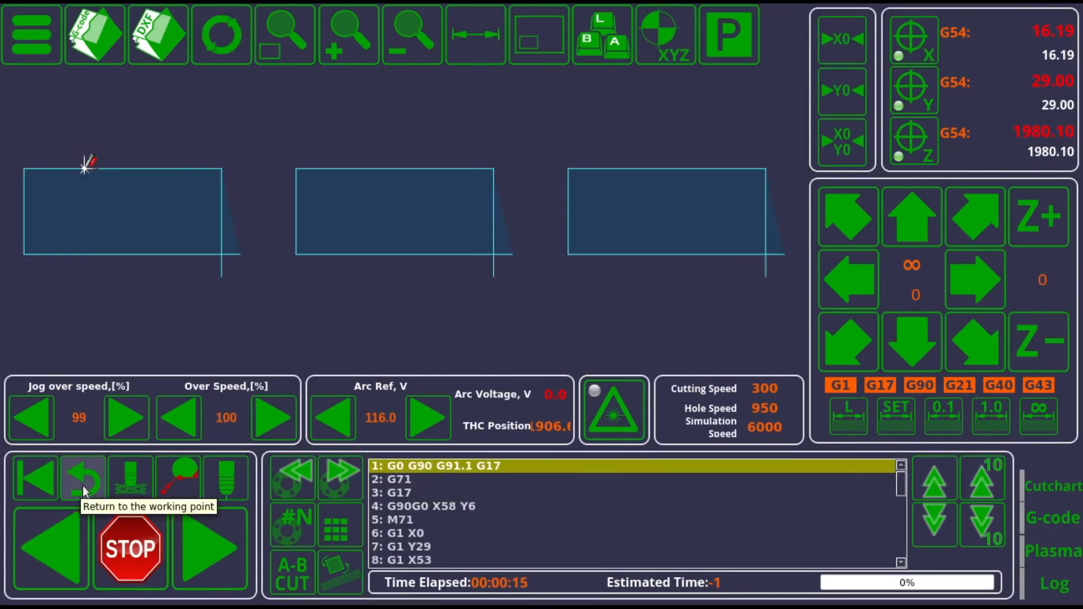
{"action": "left_click", "coordinate": [194, 530]}
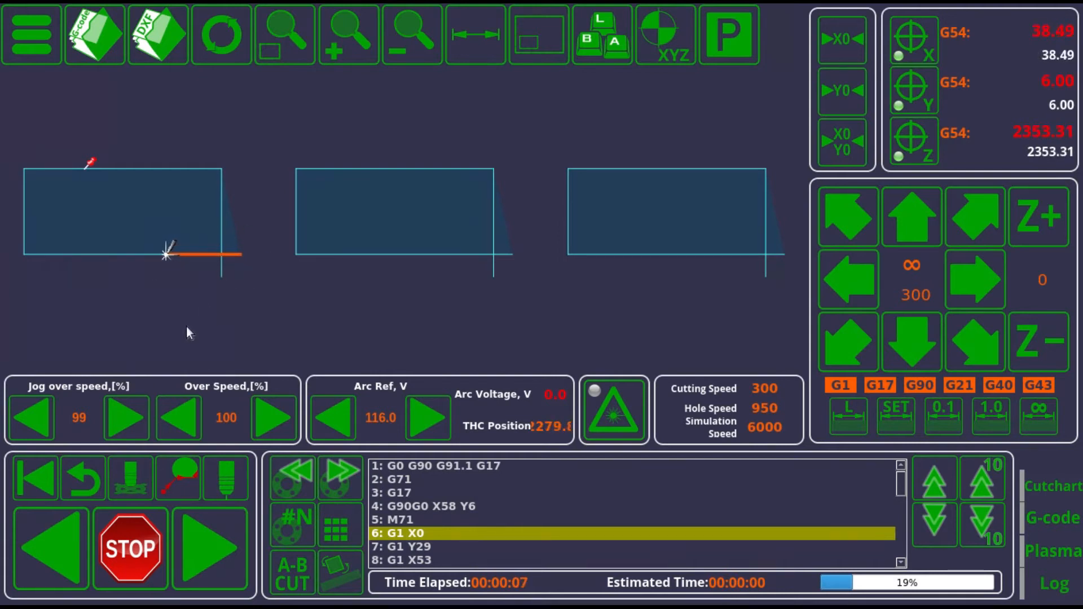
{"action": "left_click", "coordinate": [140, 552]}
Jog the torch away from the path in Y+ and X+, and return it to the working point.
{"action": "left_click", "coordinate": [914, 225]}
{"action": "left_click", "coordinate": [980, 279]}
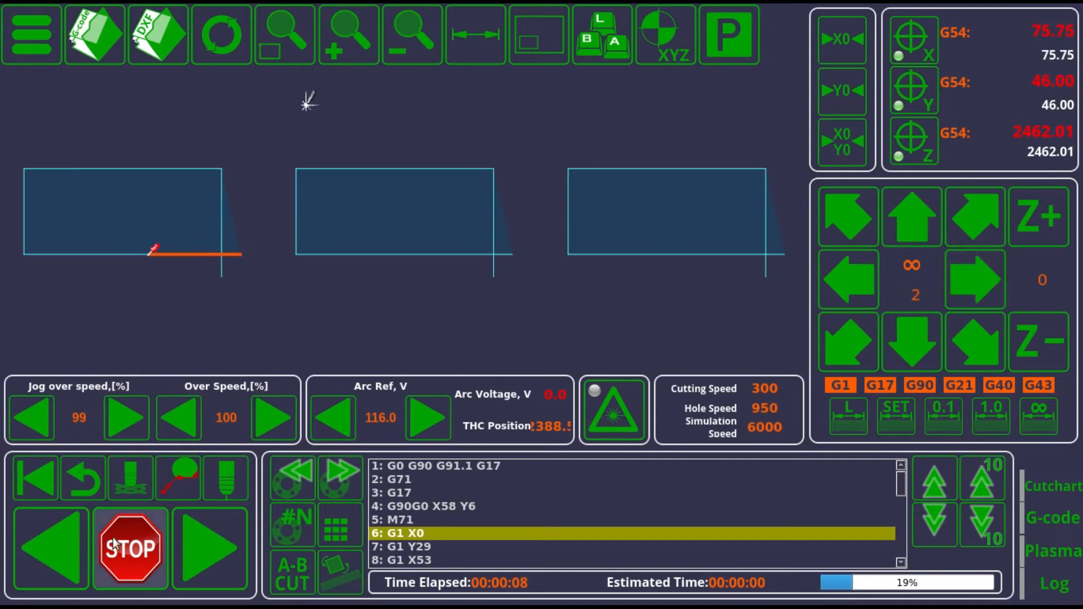
{"action": "left_click", "coordinate": [78, 479]}
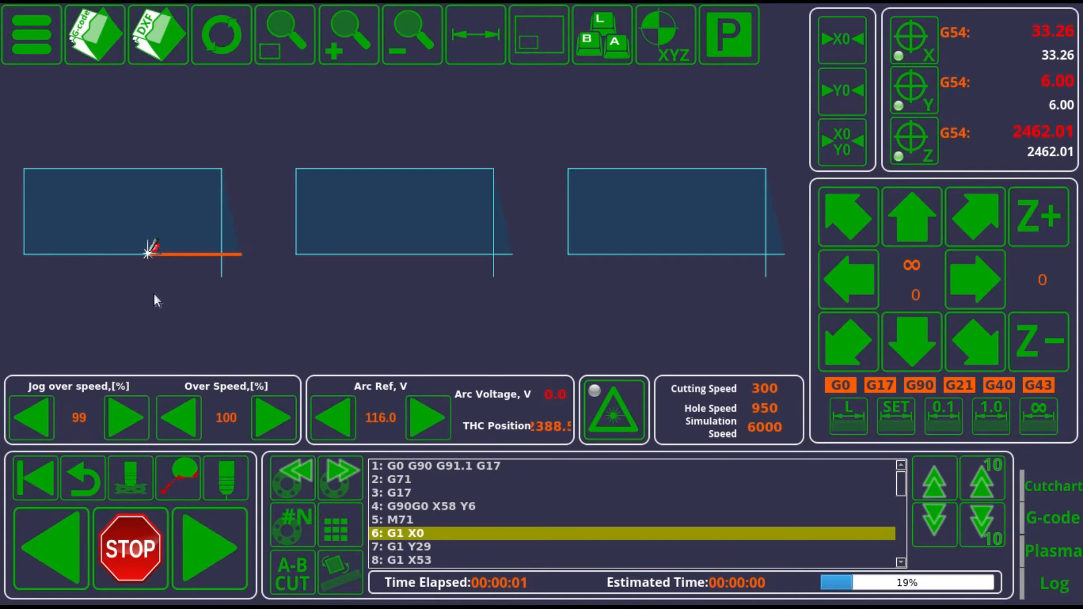
Jog the torch along X and Y to near the first rectangle's lower-left corner, and send it back to the working point.
{"action": "left_click", "coordinate": [993, 282]}
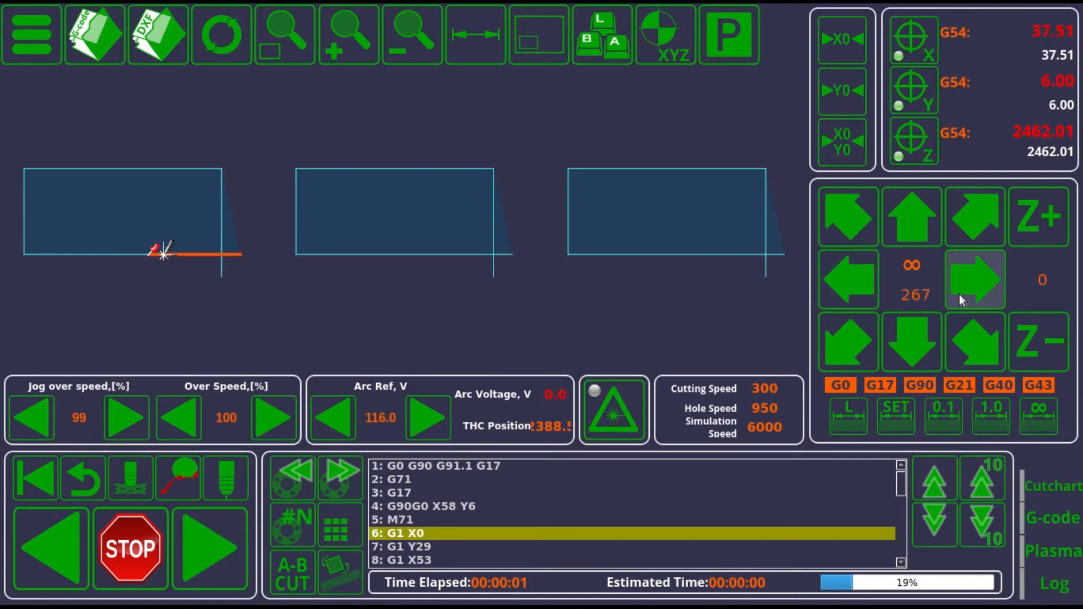
{"action": "left_click", "coordinate": [842, 283]}
{"action": "left_click", "coordinate": [841, 282]}
{"action": "left_click", "coordinate": [916, 319]}
{"action": "left_click", "coordinate": [907, 222]}
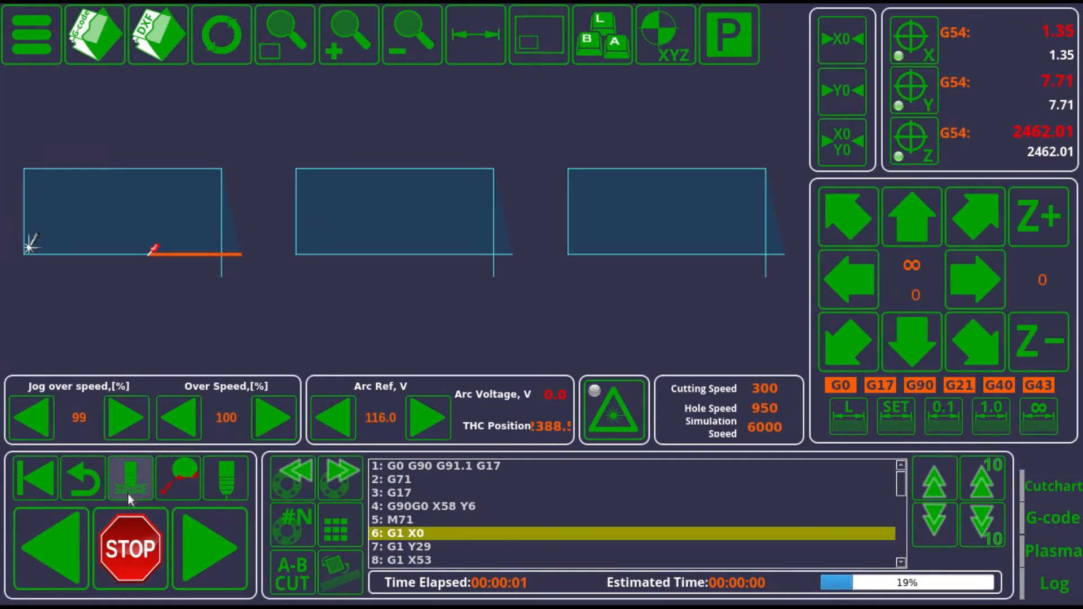
{"action": "left_click", "coordinate": [74, 473]}
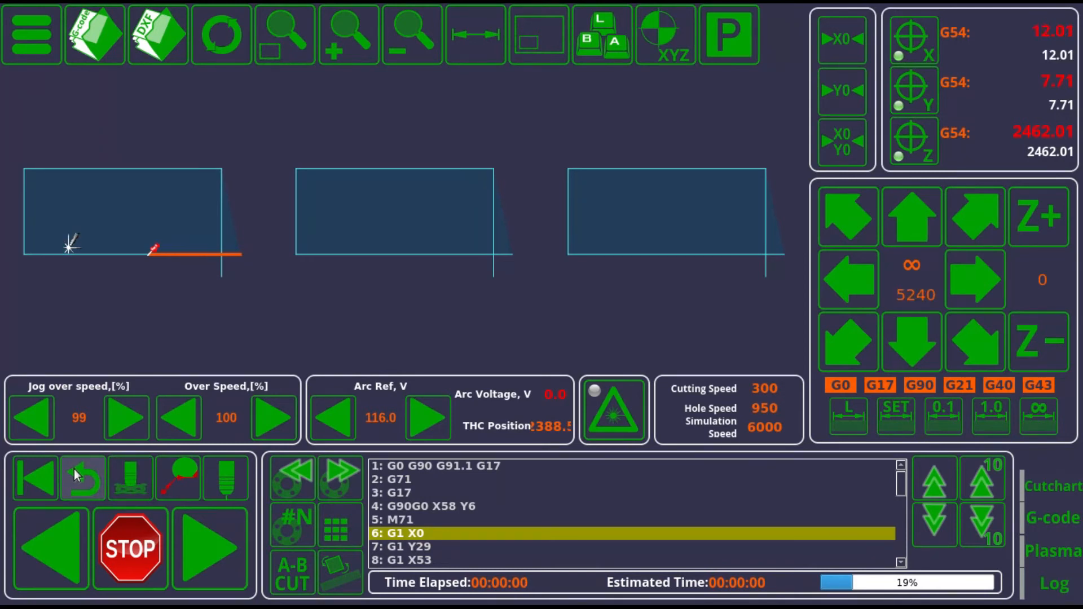
Review the Goto Toolpath Position axes in the Start/Stop preferences, leave x, y and z cleared, and return to the main screen.
{"action": "left_click", "coordinate": [27, 39]}
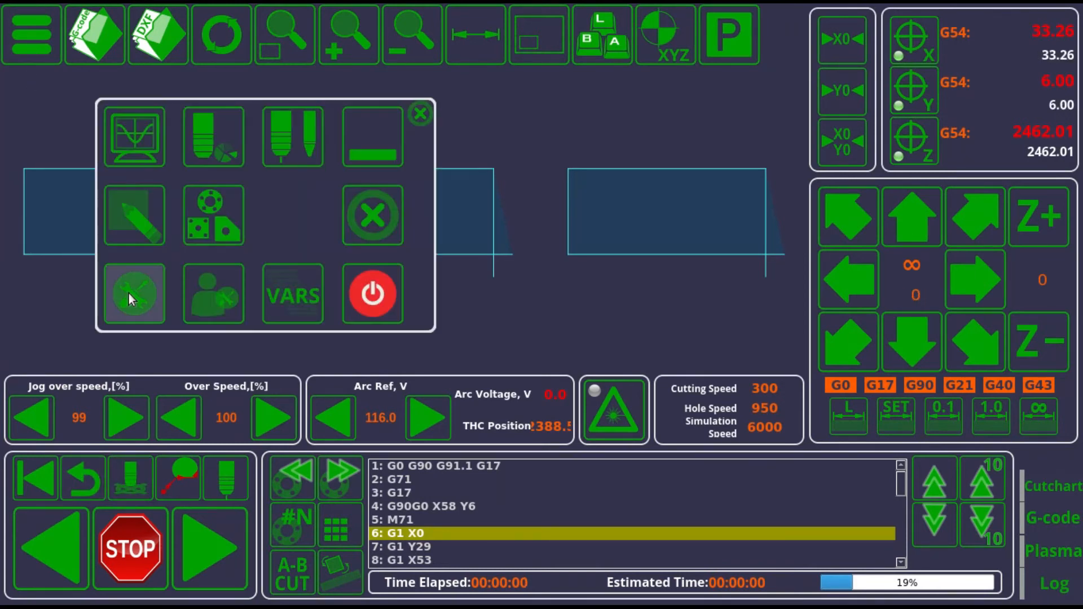
{"action": "left_click", "coordinate": [129, 294]}
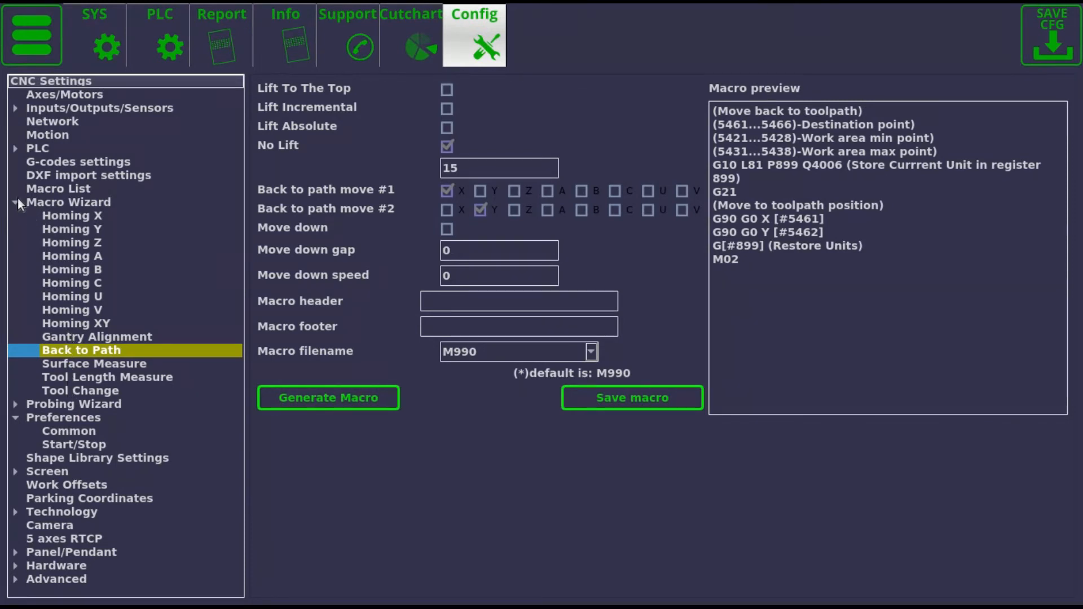
{"action": "left_click", "coordinate": [59, 446]}
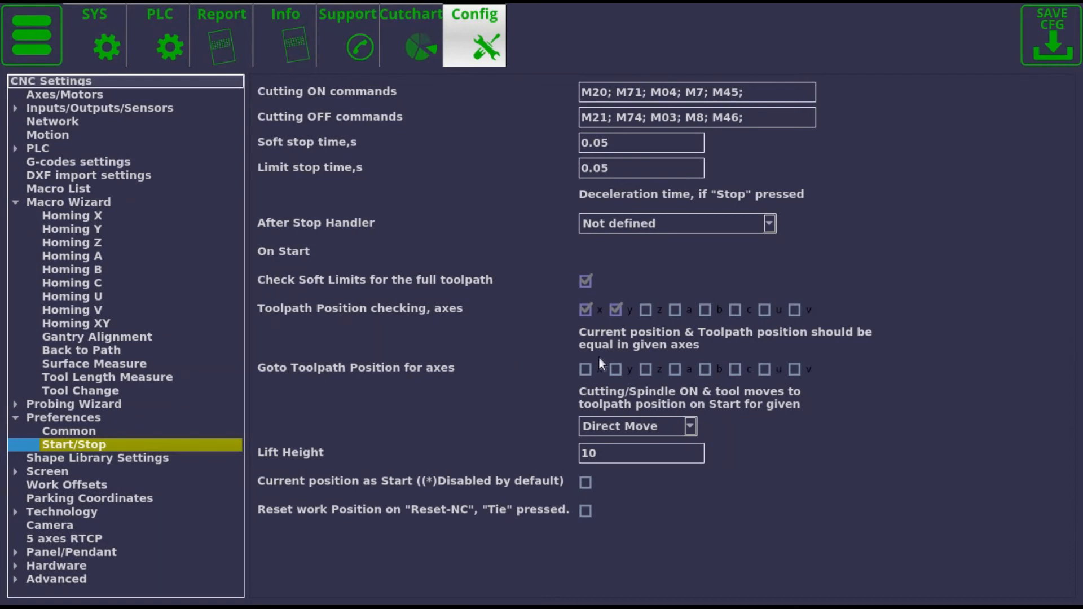
{"action": "left_click", "coordinate": [646, 370]}
{"action": "left_click", "coordinate": [585, 370]}
{"action": "left_click", "coordinate": [616, 370]}
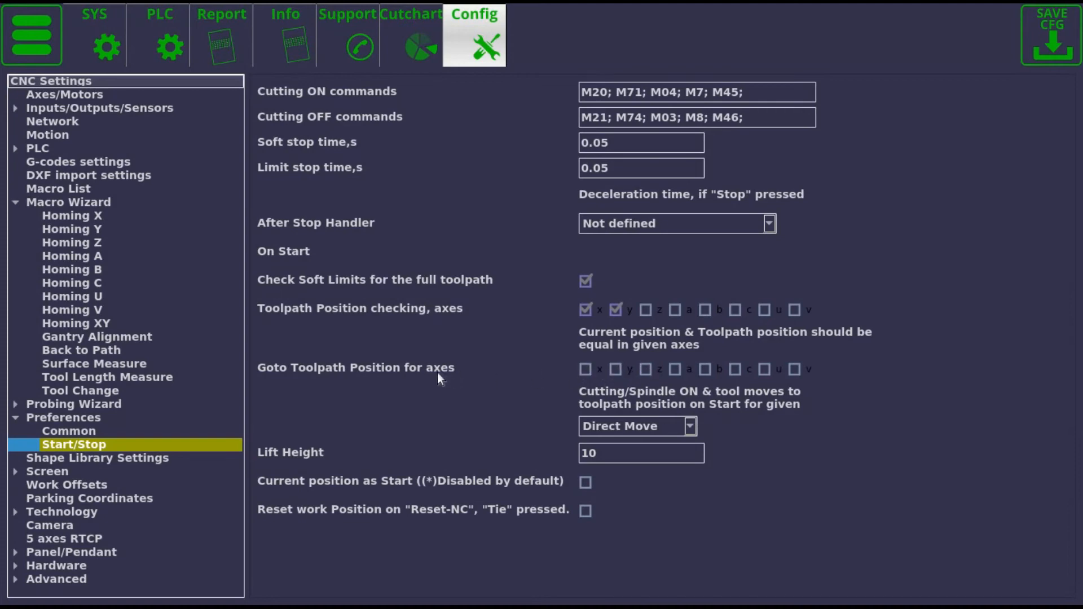
{"action": "left_click", "coordinate": [16, 52]}
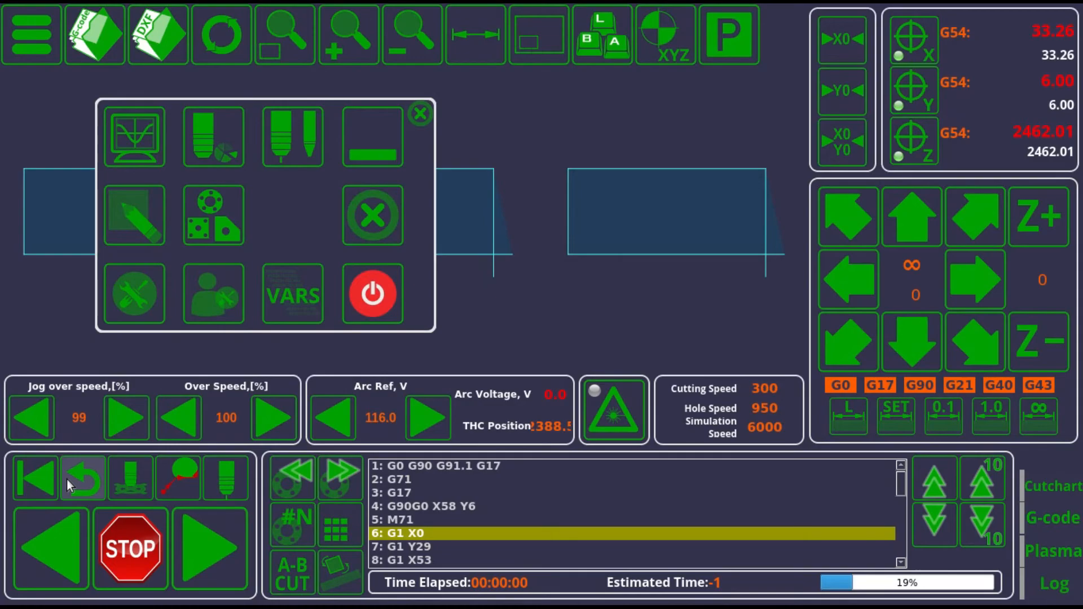
Review the Toolpath Position checking axes in the Start/Stop preferences, and save the configuration before returning to the main screen.
{"action": "left_click", "coordinate": [154, 287]}
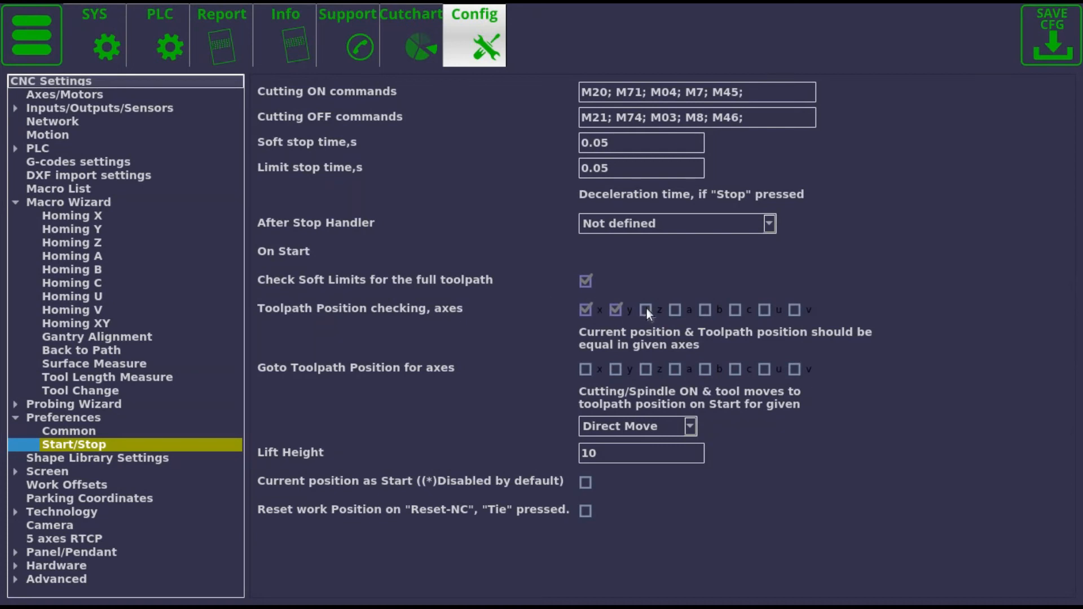
{"action": "left_click", "coordinate": [1031, 60]}
{"action": "left_click", "coordinate": [56, 61]}
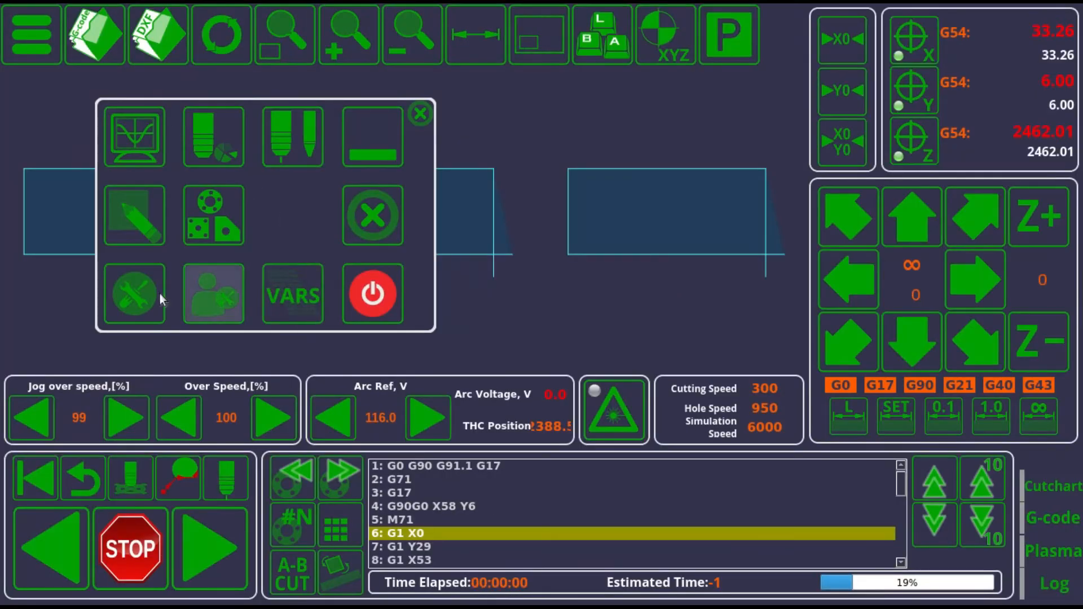
{"action": "left_click", "coordinate": [420, 114]}
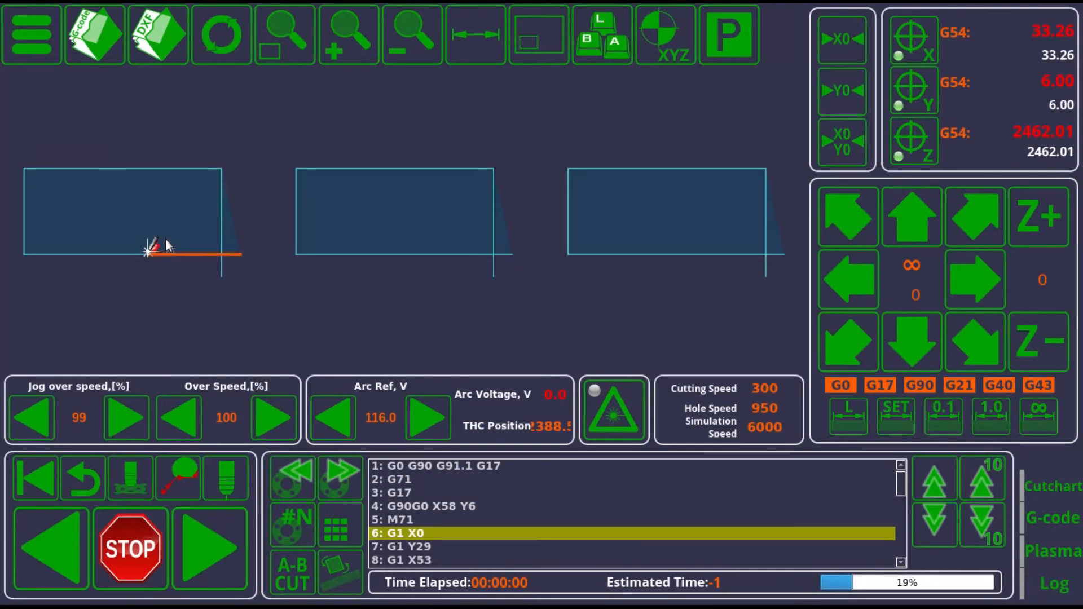
Jog the Z axis up and down while the torch stays at the stopped X/Y position.
{"action": "left_click", "coordinate": [1049, 220]}
{"action": "left_click", "coordinate": [1046, 223]}
{"action": "left_click", "coordinate": [1048, 365]}
{"action": "left_click", "coordinate": [1033, 241]}
Recheck that Toolpath Position checking covers only x and y in the Start/Stop preferences, and resume the plasma program.
{"action": "left_click", "coordinate": [29, 49]}
{"action": "left_click", "coordinate": [137, 302]}
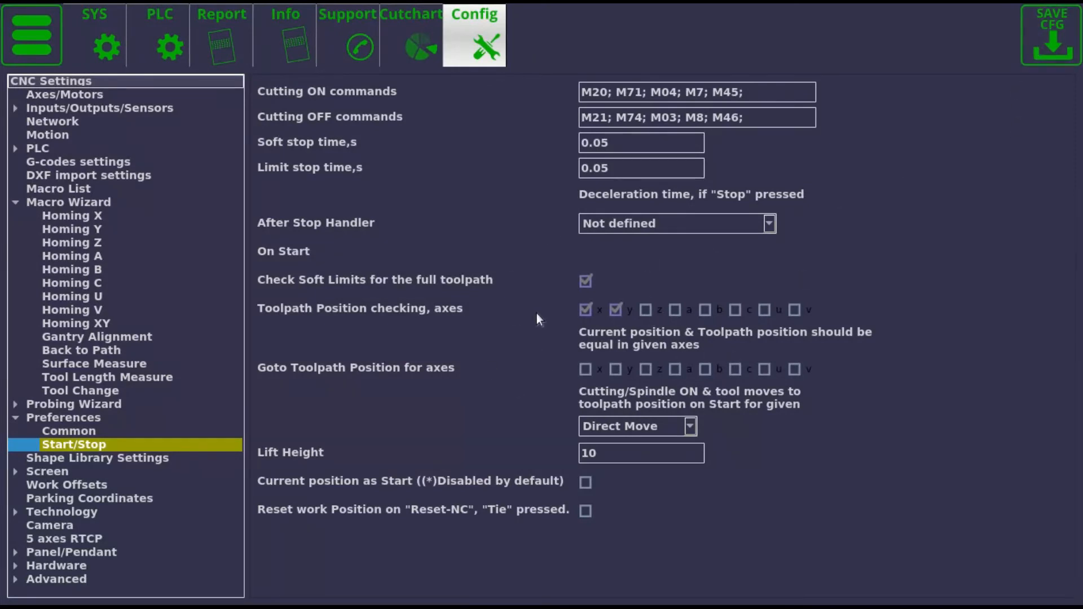
{"action": "left_click", "coordinate": [32, 42]}
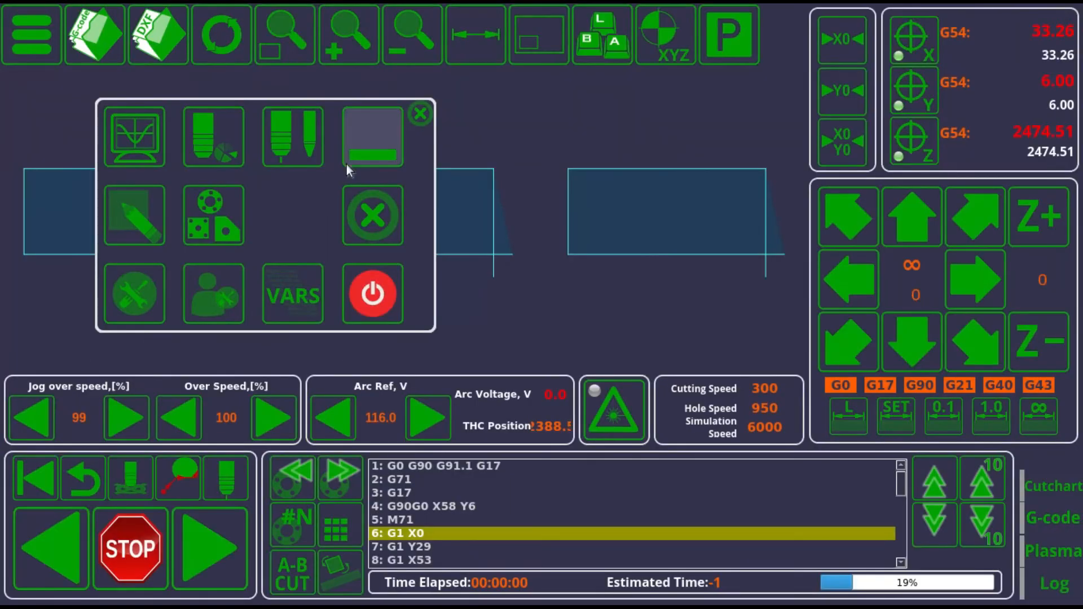
{"action": "left_click", "coordinate": [419, 115]}
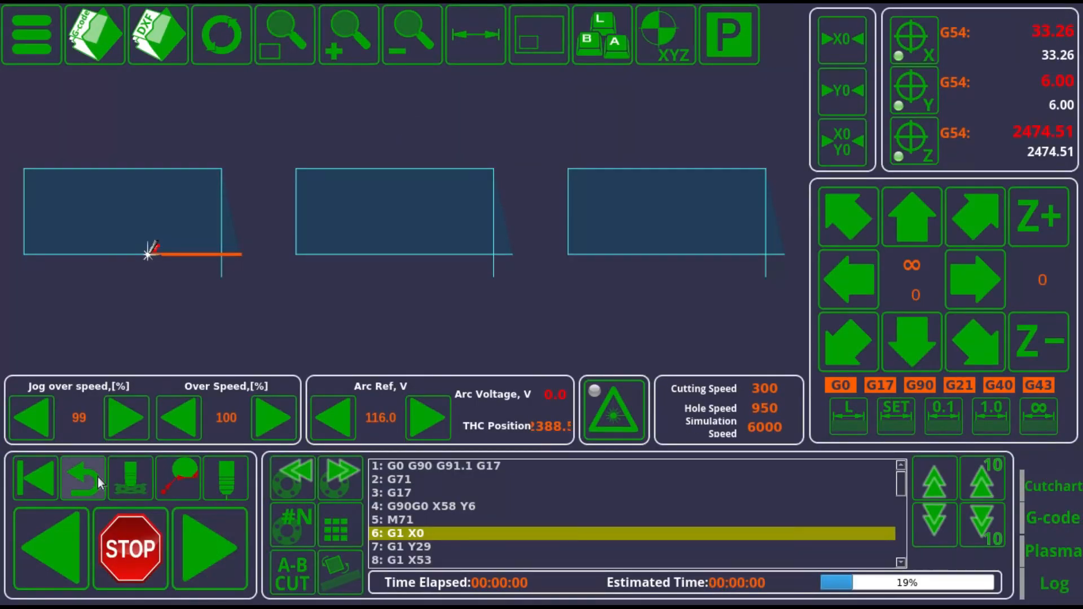
{"action": "left_click", "coordinate": [221, 552]}
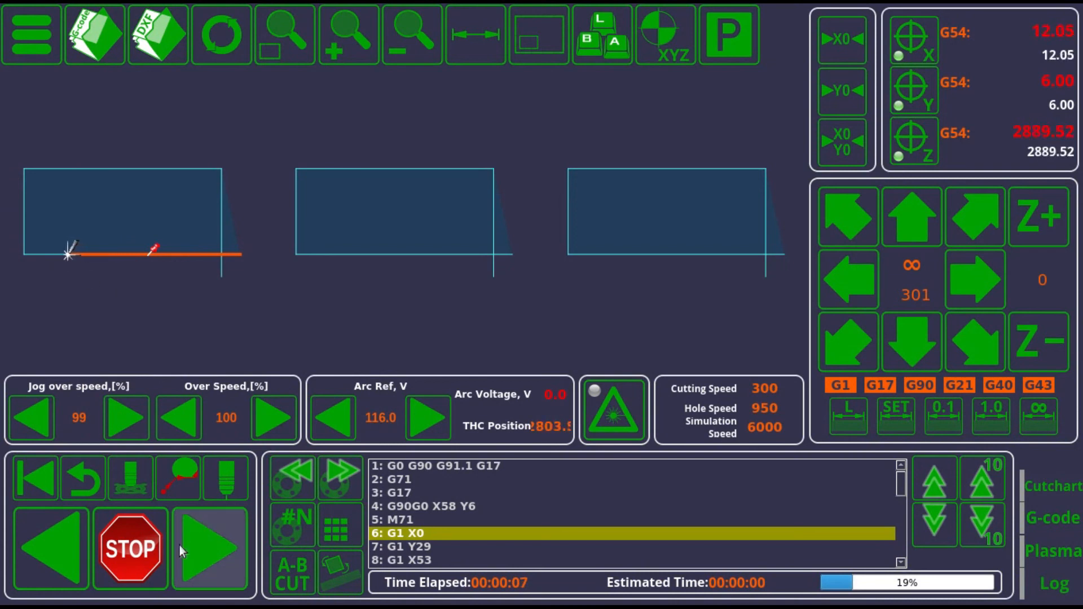
Jog the Z axis upward at the stopped X/Y position, and resume the plasma program from there.
{"action": "left_click", "coordinate": [1049, 232]}
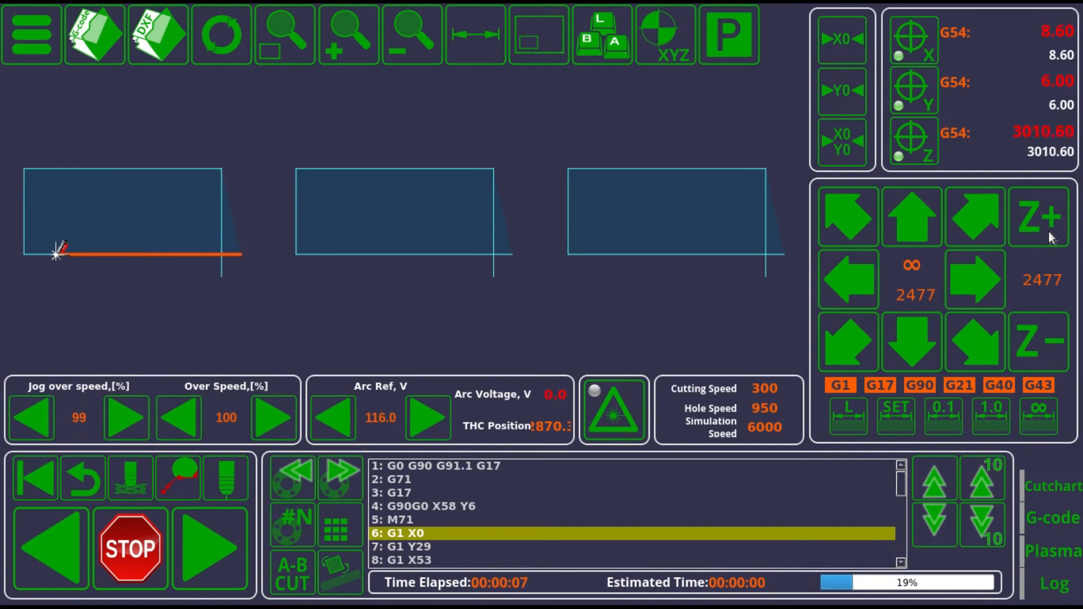
{"action": "left_click", "coordinate": [1028, 221]}
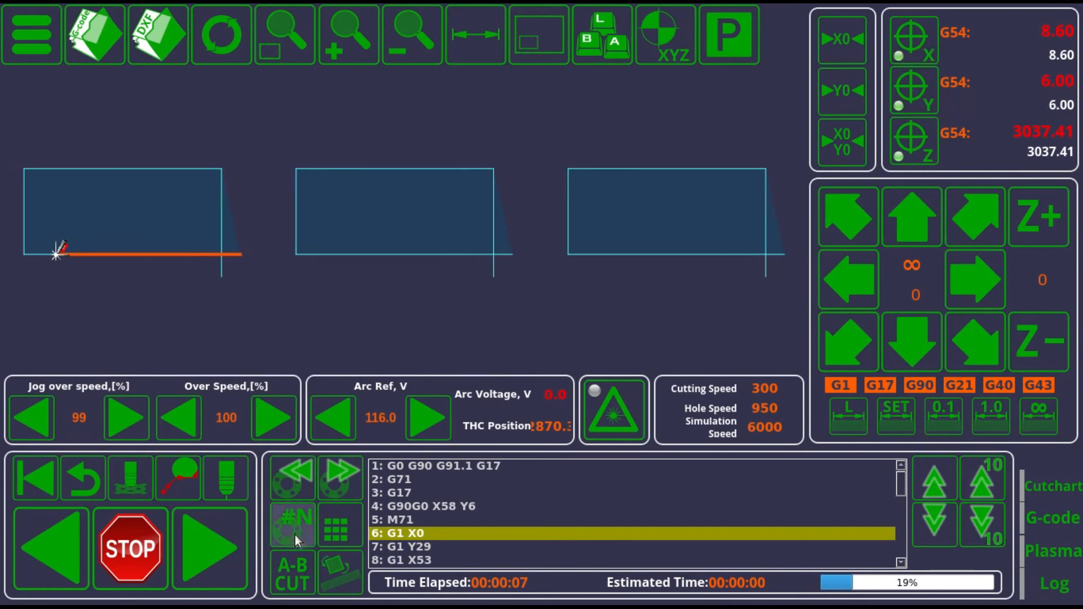
{"action": "left_click", "coordinate": [192, 559]}
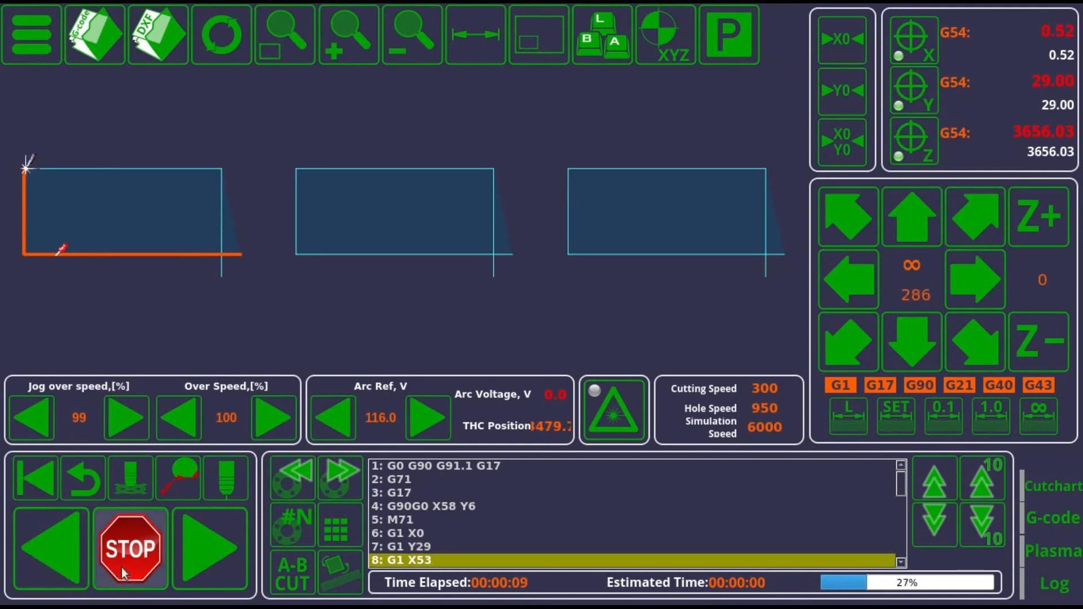
Review the Toolpath Position checking and Goto Toolpath Position axes in the Start/Stop preferences alongside the Back to Path macro settings.
{"action": "left_click", "coordinate": [45, 62]}
{"action": "left_click", "coordinate": [143, 310]}
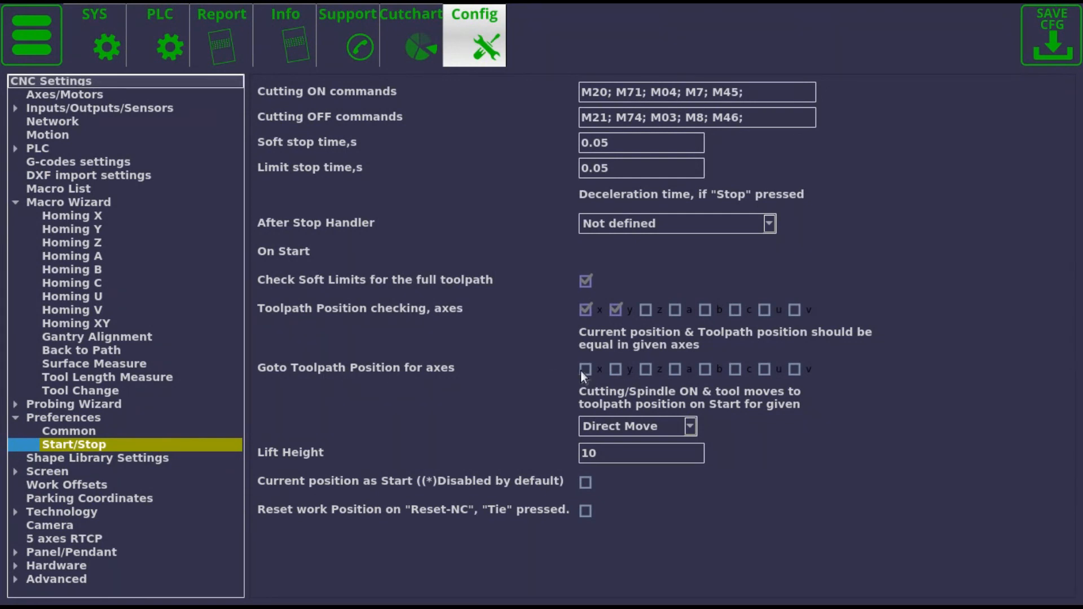
{"action": "left_click", "coordinate": [83, 350]}
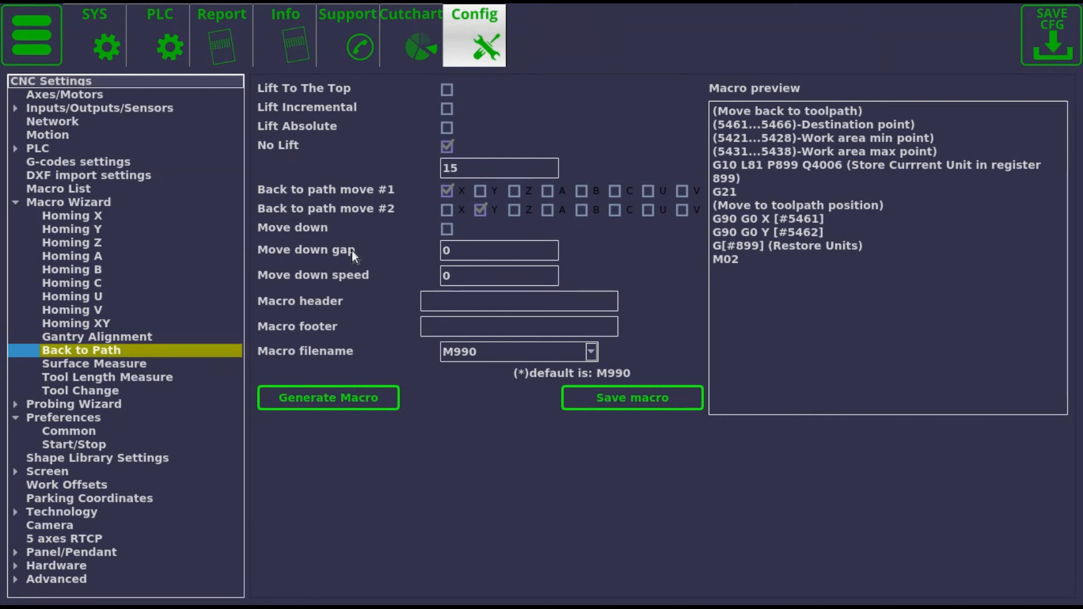
{"action": "left_click", "coordinate": [66, 446]}
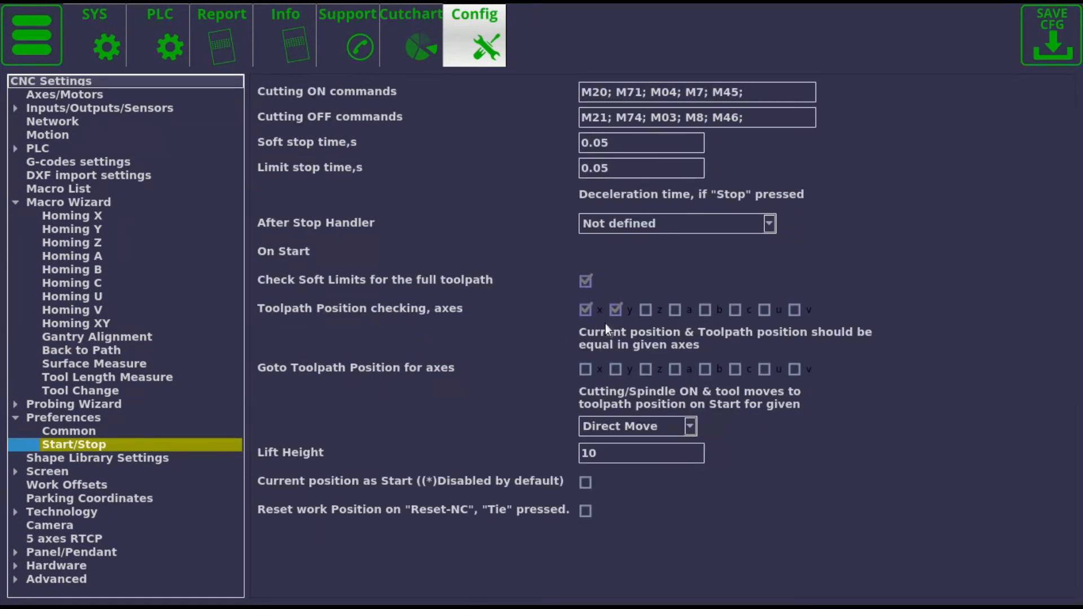
{"action": "left_click", "coordinate": [82, 349]}
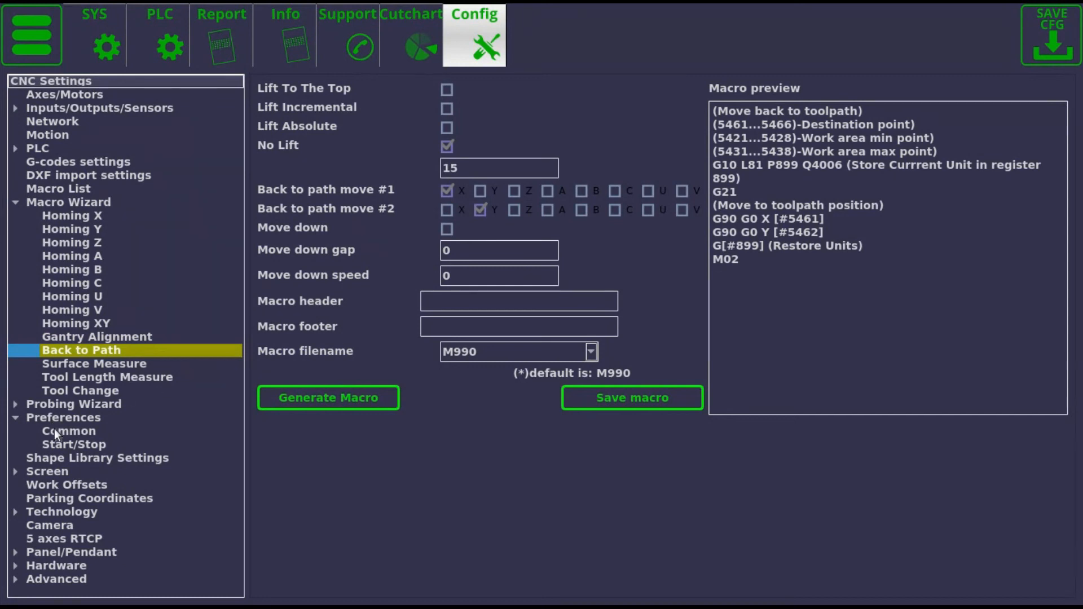
{"action": "left_click", "coordinate": [73, 443]}
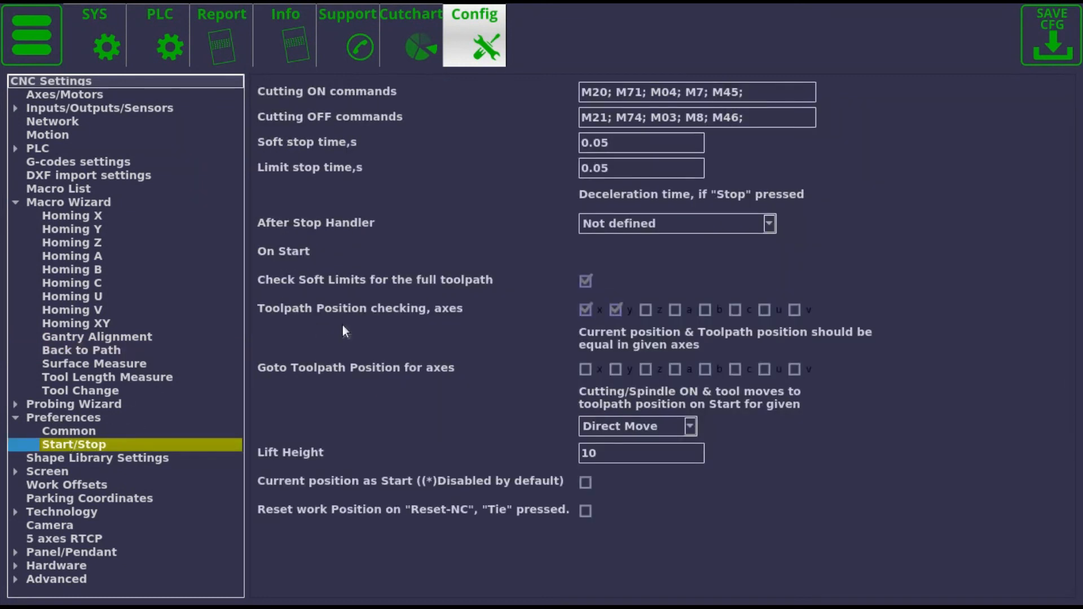